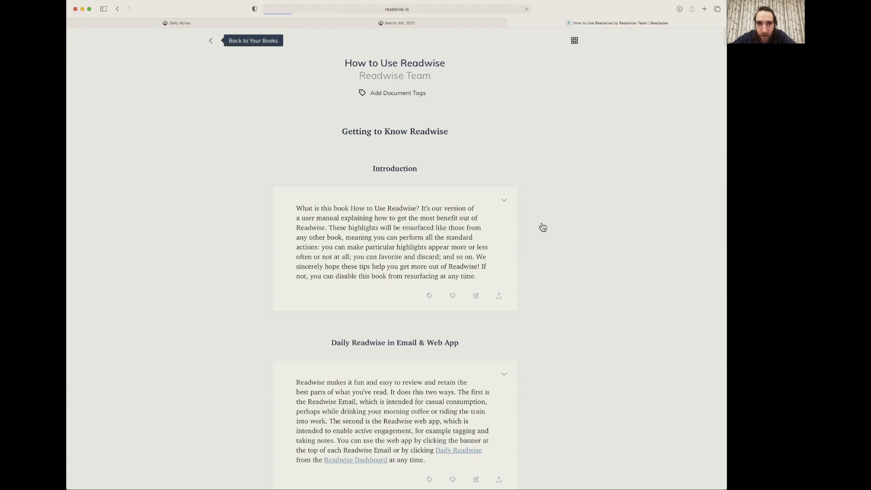
- Sort the library by most recent date in list view and open the highlights of How to Take Smart Notes
click(565, 126)
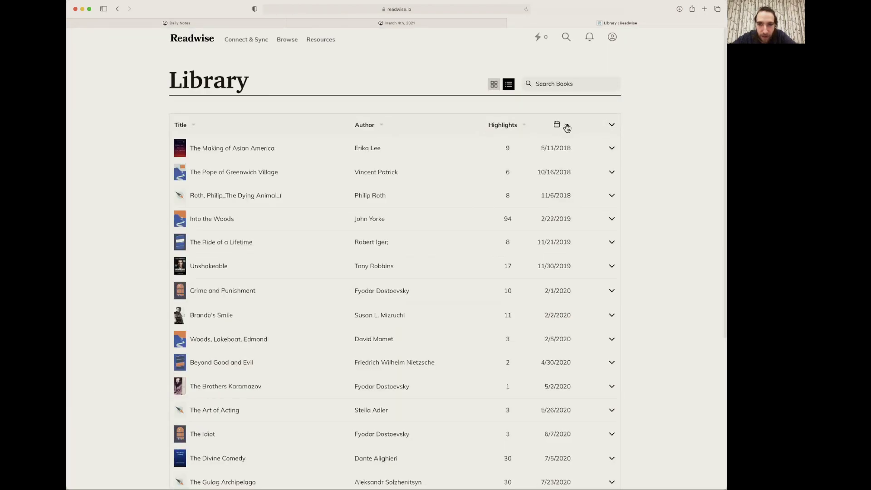
click(565, 127)
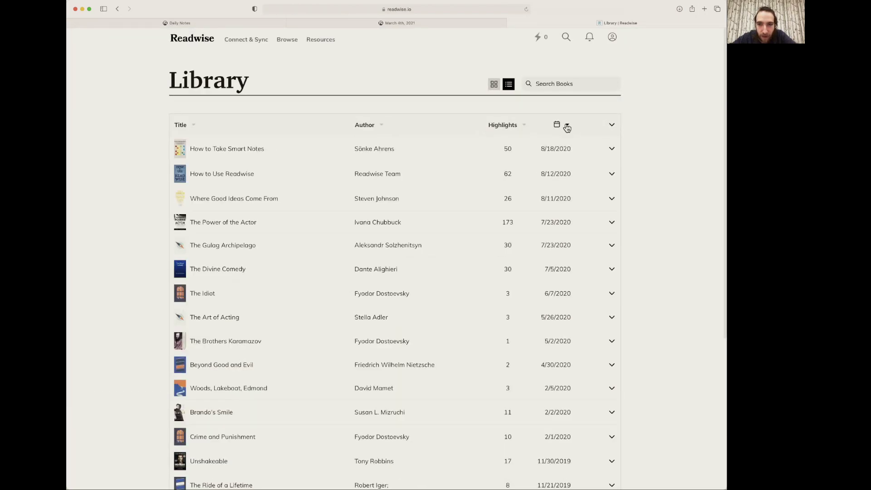
click(611, 149)
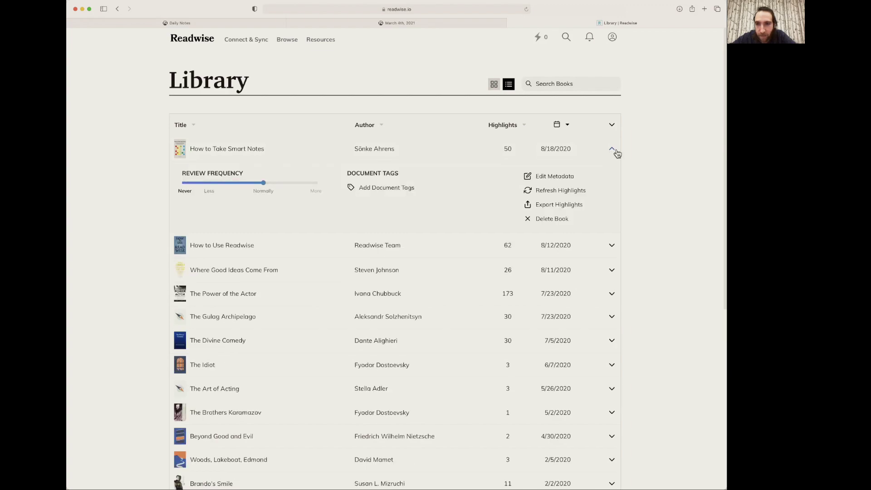
click(492, 86)
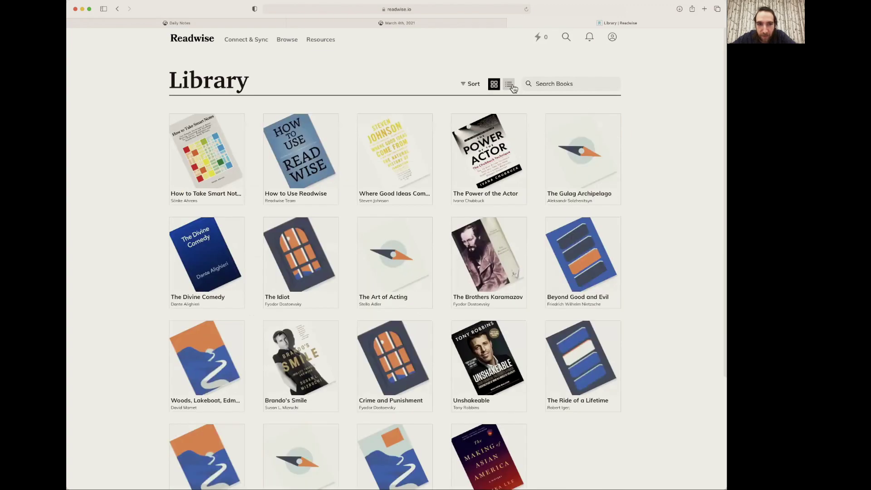
click(508, 88)
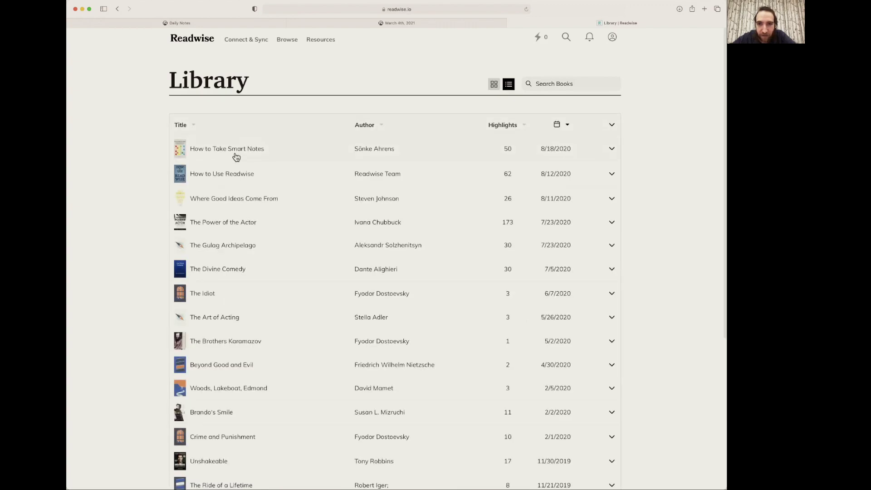
click(356, 152)
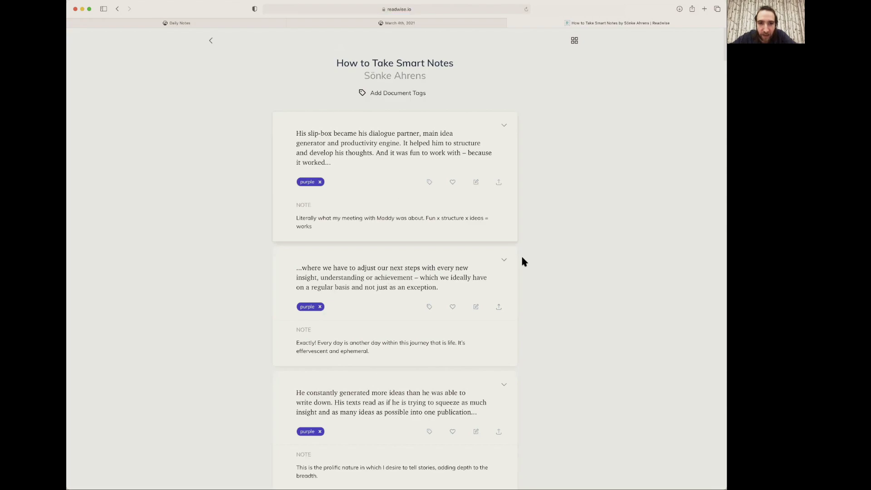
- Copy the text of the first highlight, which begins "His slip-box became his dialogue partner"
scroll(522, 257, down, 1)
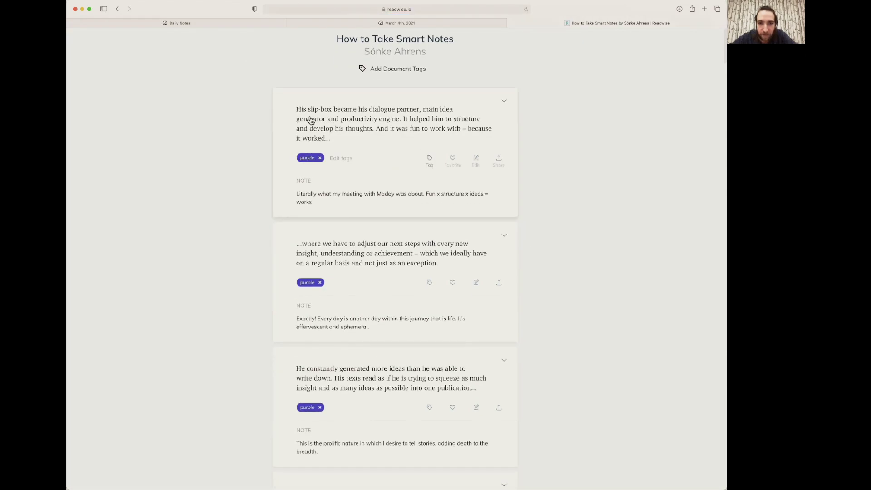
click(504, 102)
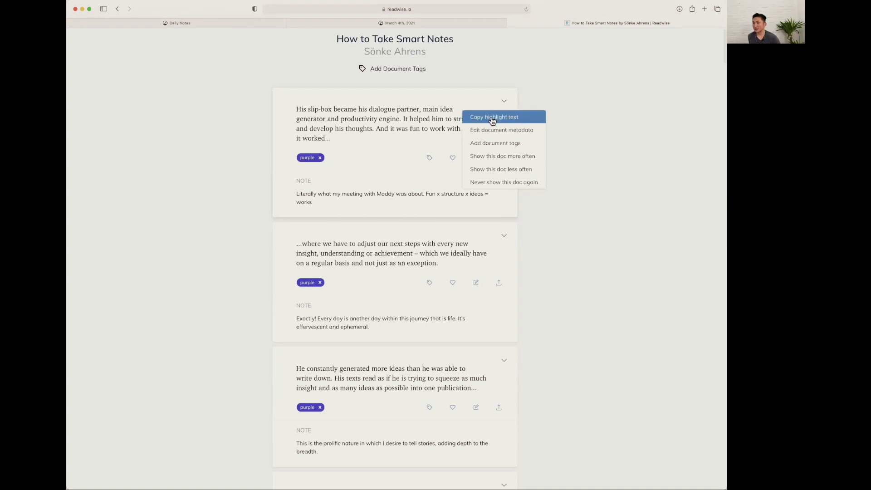
click(562, 163)
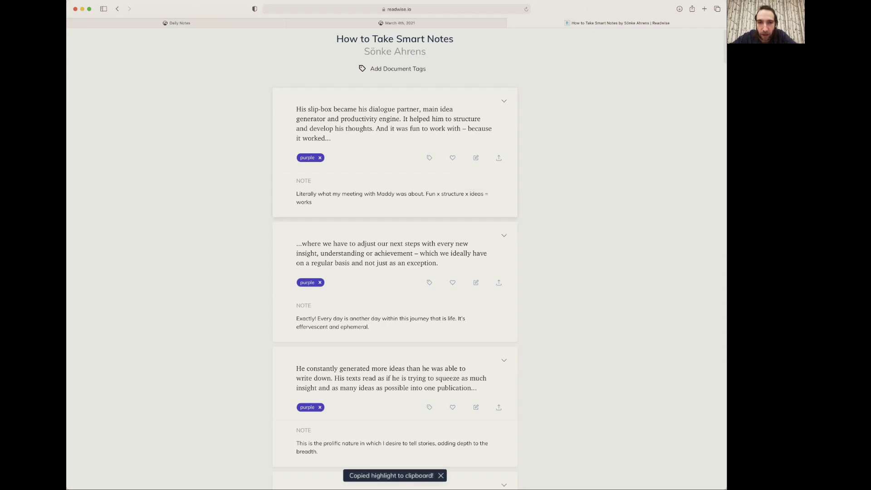
scroll(415, 234, down, 2)
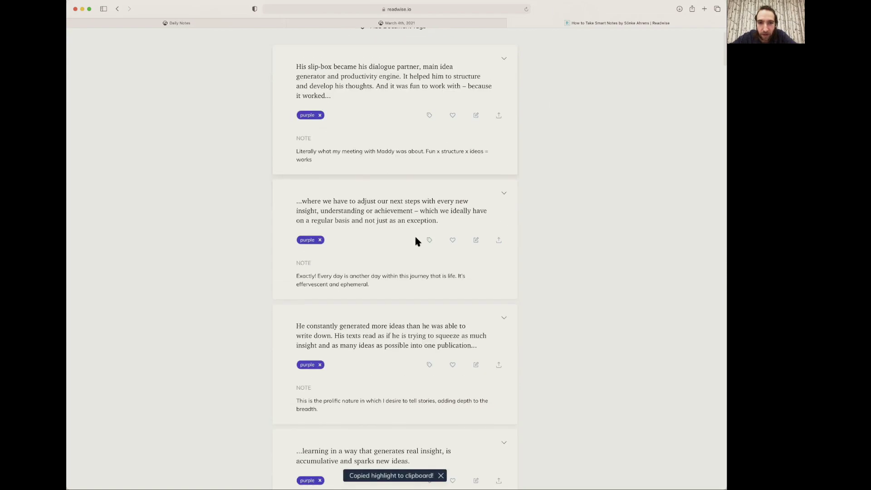
drag(351, 164, 296, 67)
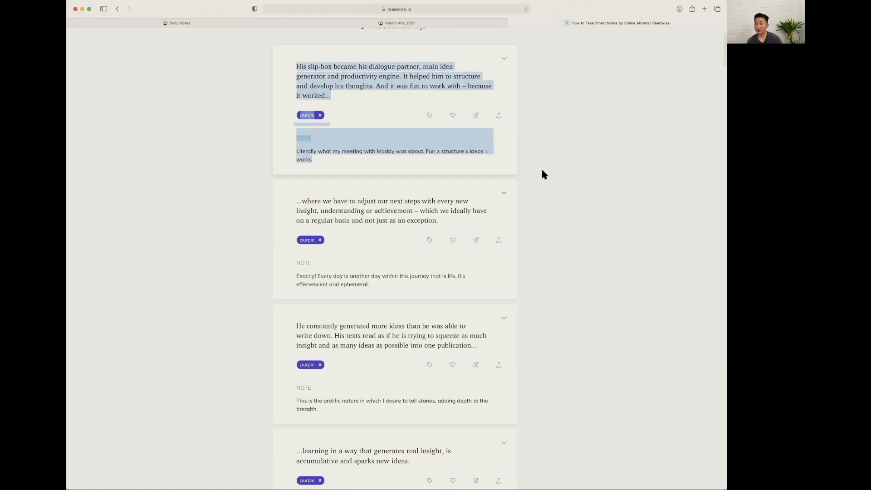
click(376, 117)
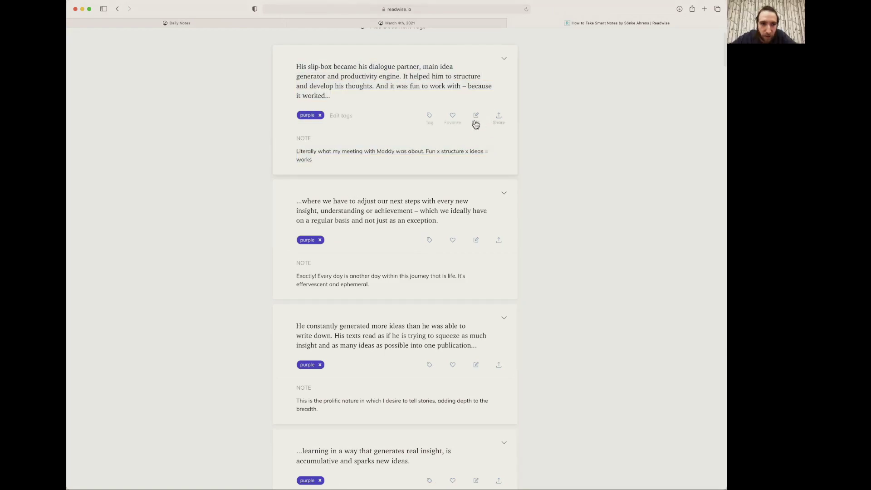
key(super+c)
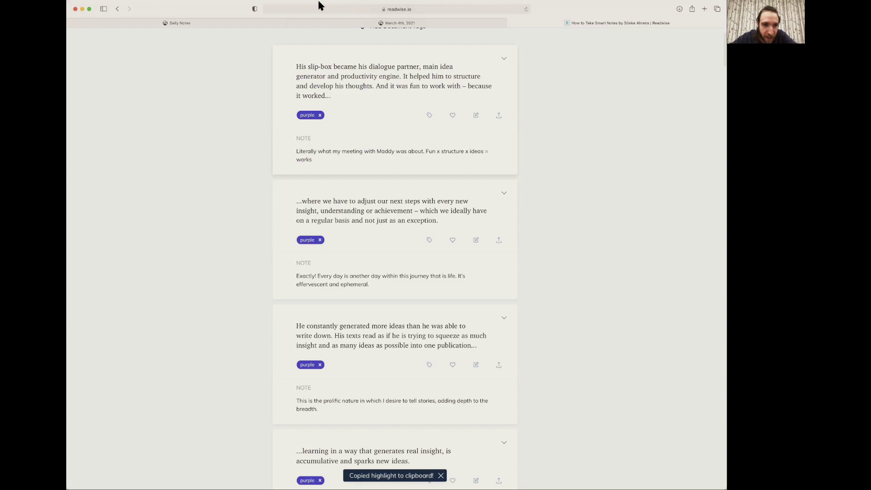
- Switch to the March 4th, 2021 page in Roam, nest the Relevant Notes block under 17:32 and collapse that entry
click(463, 25)
click(334, 150)
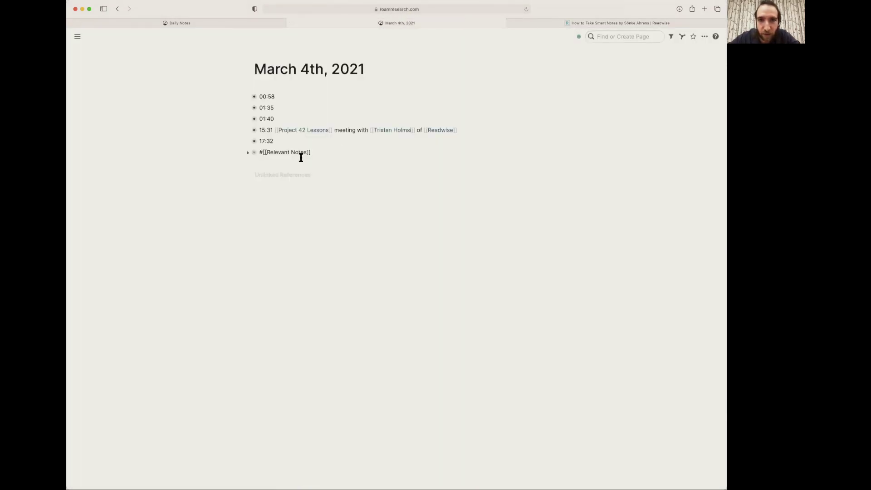
click(313, 152)
key(super+v)
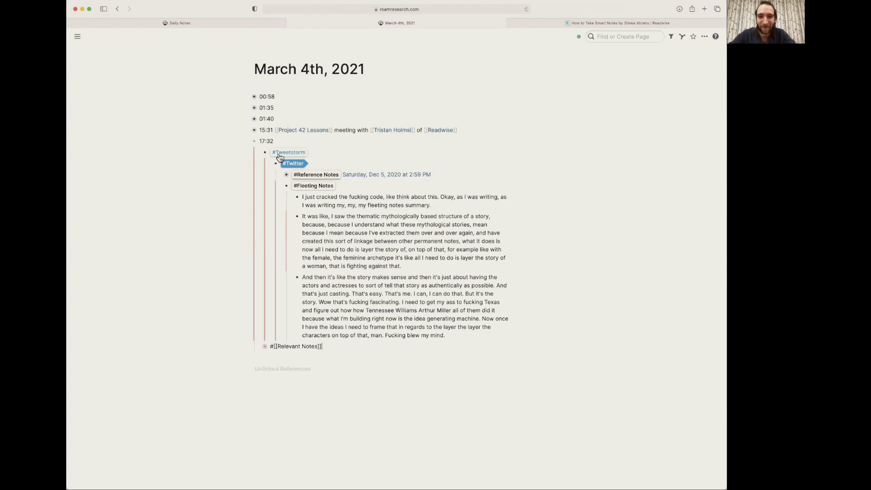
click(249, 142)
- Add a new block with the current time below the 17:32 entry
click(307, 141)
key(Return)
text(/)
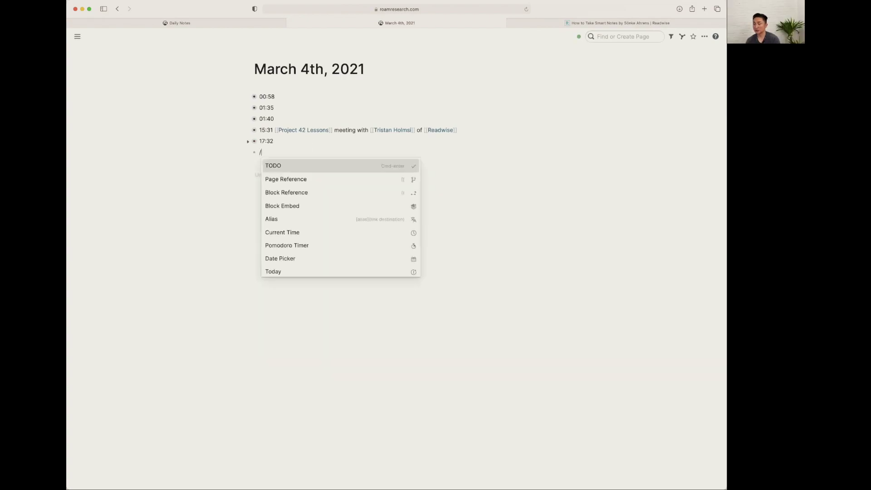
text(cur)
key(Return)
- Insert the Zettelkasten template in a nested block under the new time entry
key(Return)
key(Tab)
text(;;)
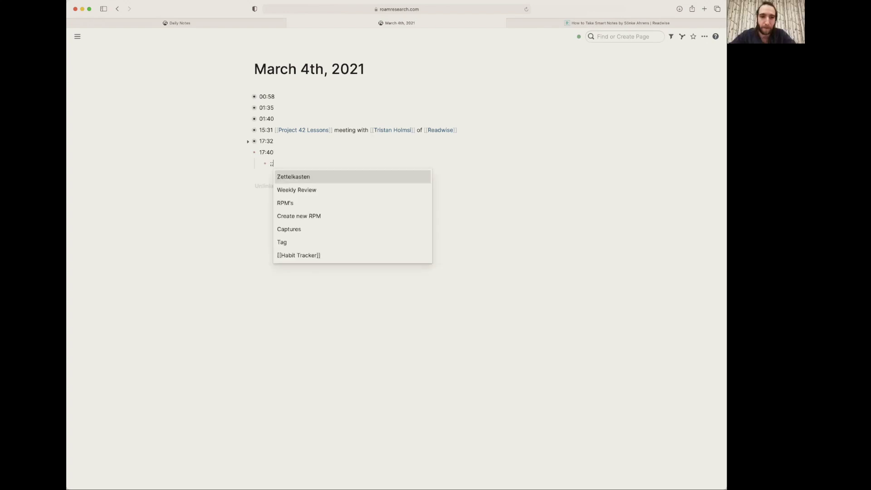
key(Return)
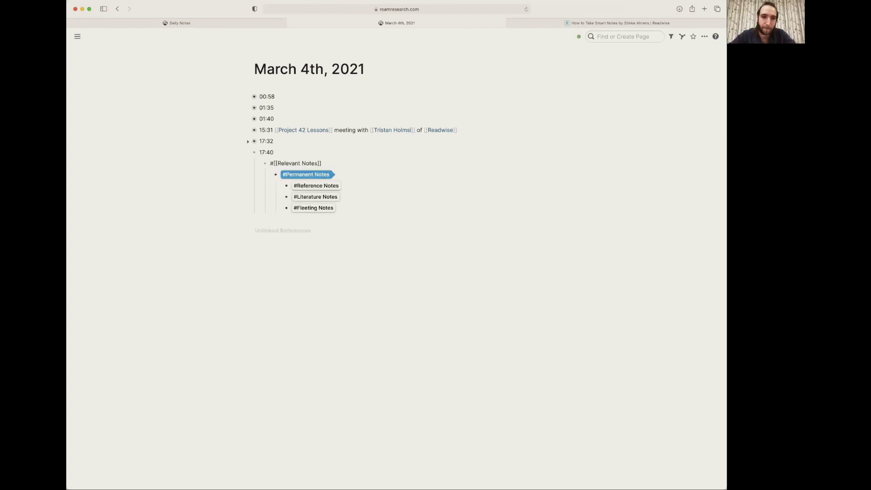
- Paste the copied slip-box highlight as a nested block under Fleeting Notes
click(343, 210)
key(Return)
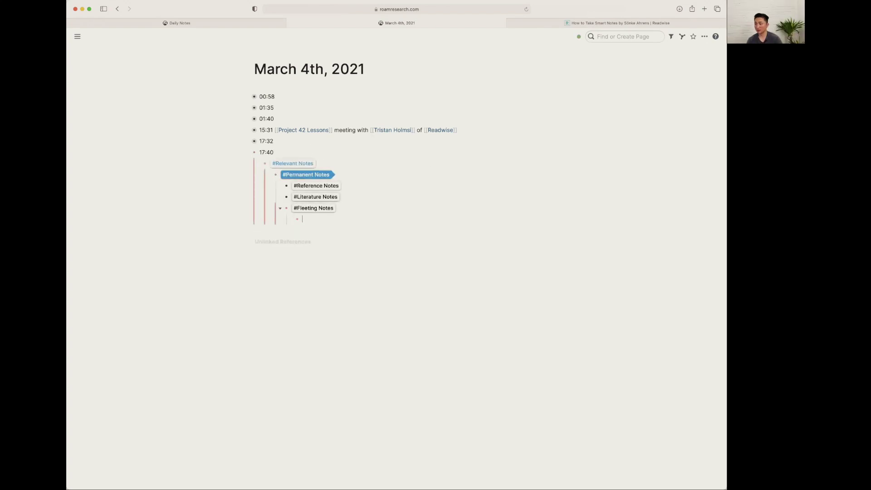
key(super+v)
click(483, 256)
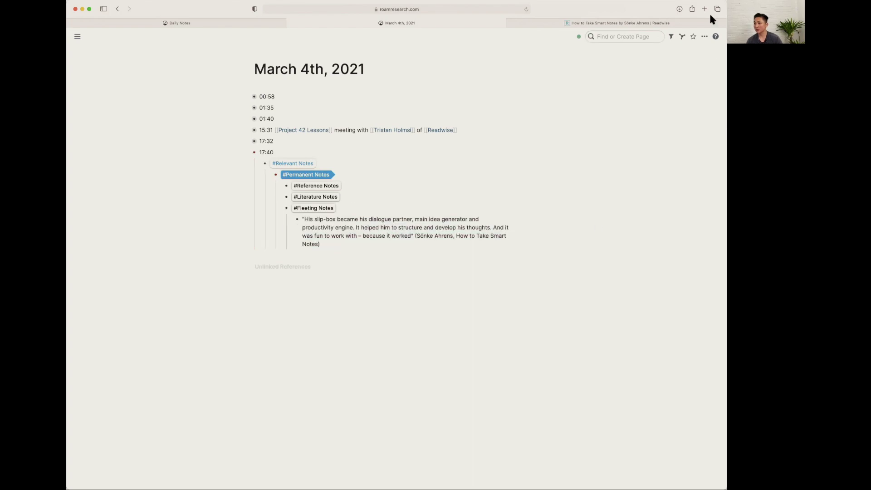
- Return to the How to Take Smart Notes highlights in Readwise, preview the first highlight's shareable quote image and close it
click(631, 24)
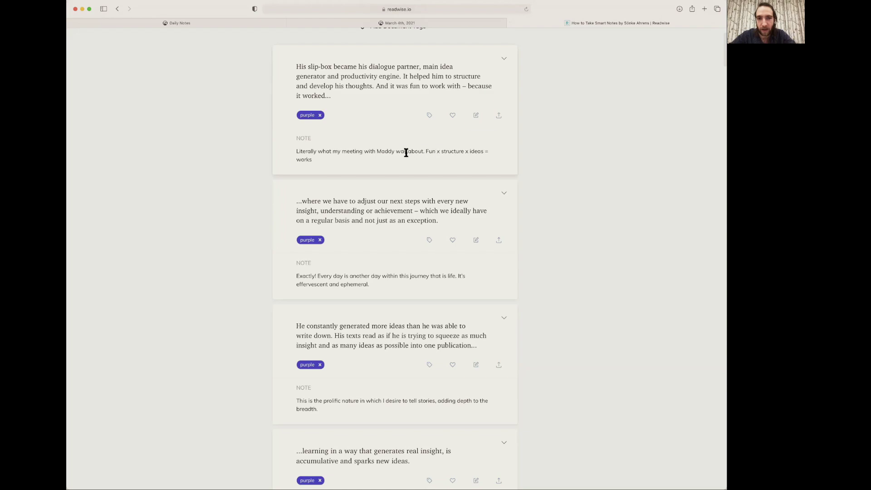
click(406, 153)
click(483, 137)
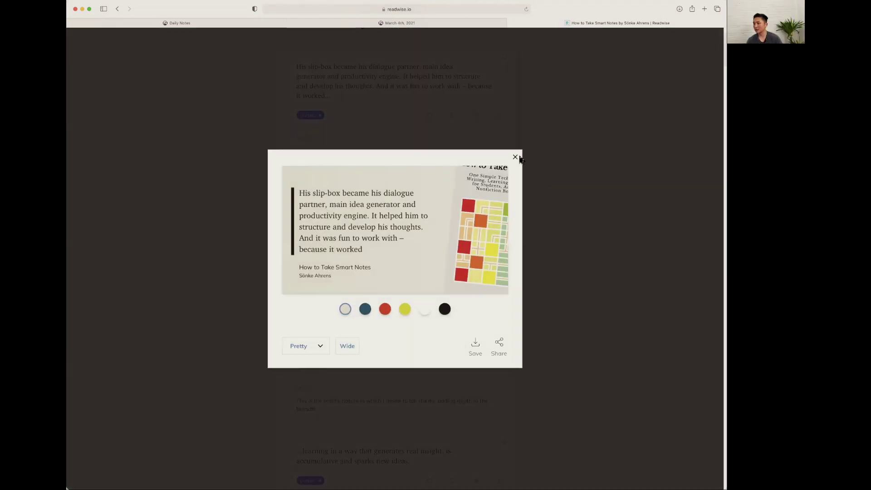
click(516, 157)
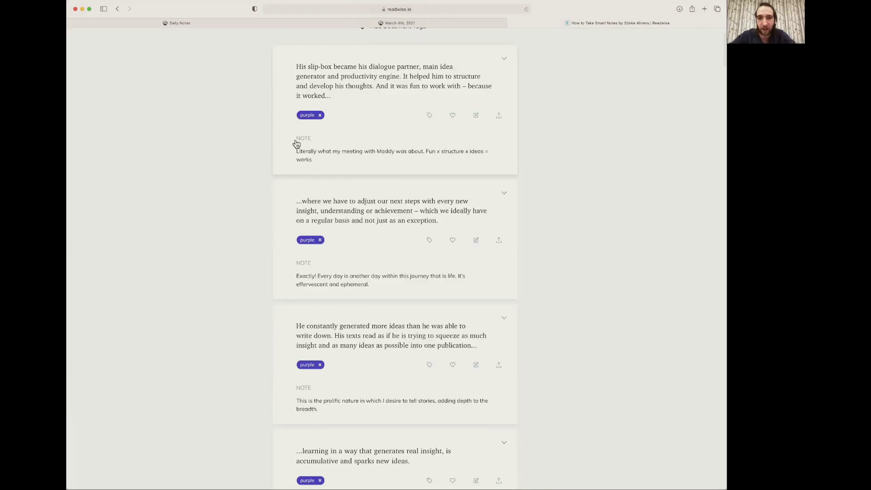
click(334, 155)
key(super+a)
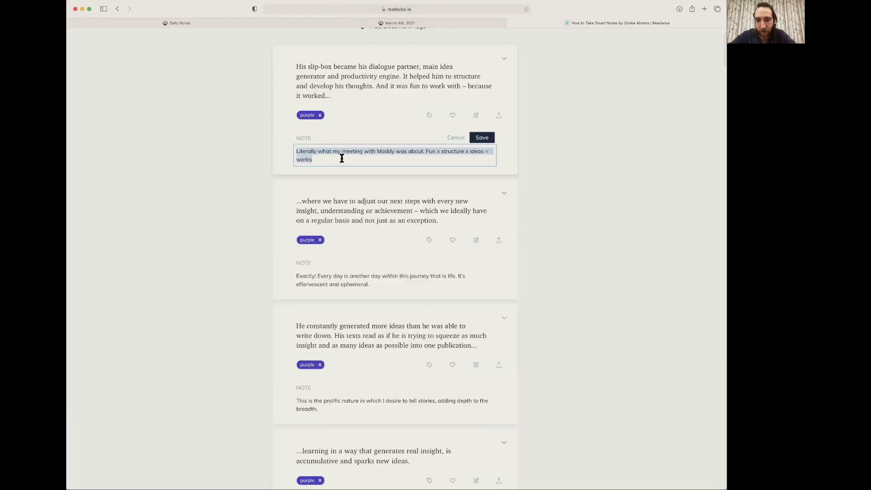
text(w)
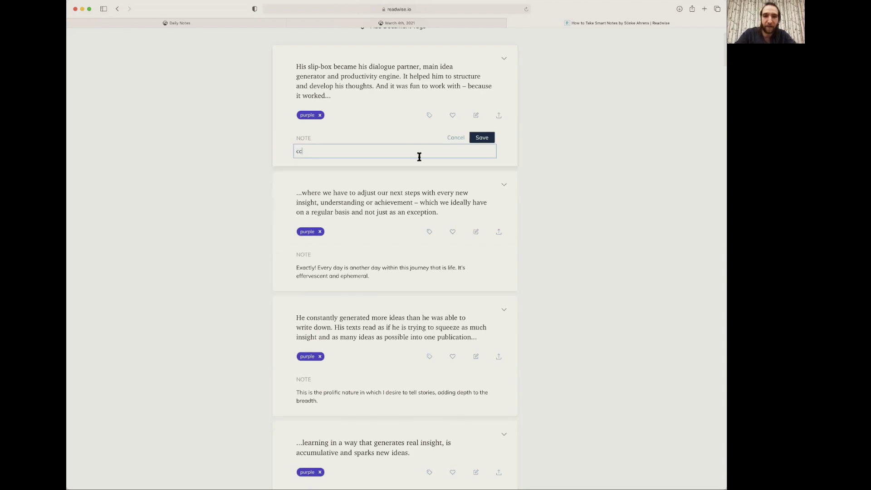
key(super+z)
click(480, 139)
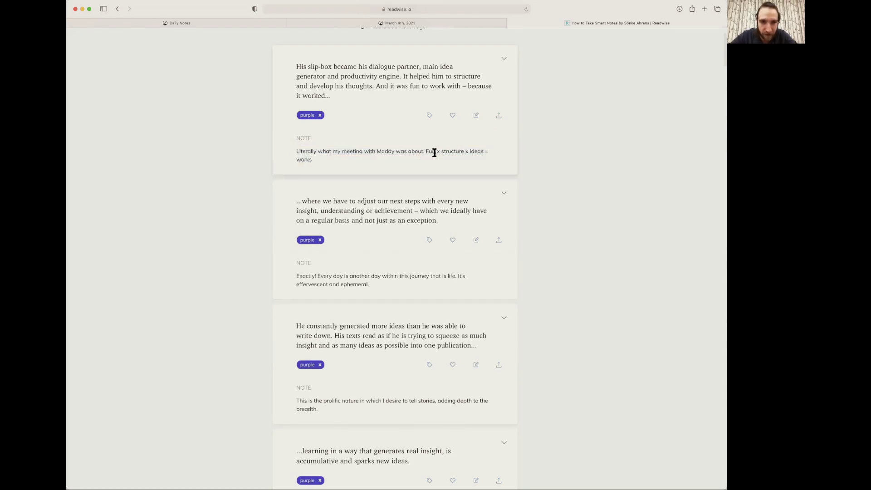
- Check the first highlight's options for a way to copy it together with its note
drag(483, 165, 278, 56)
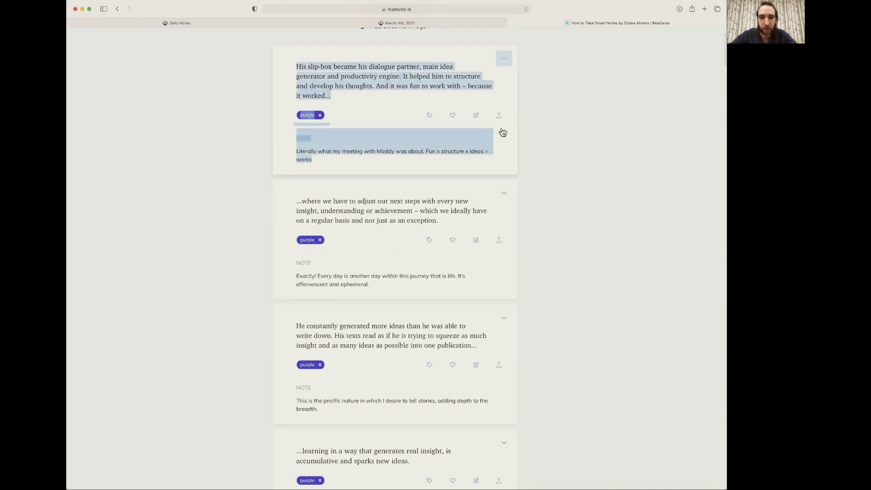
click(567, 145)
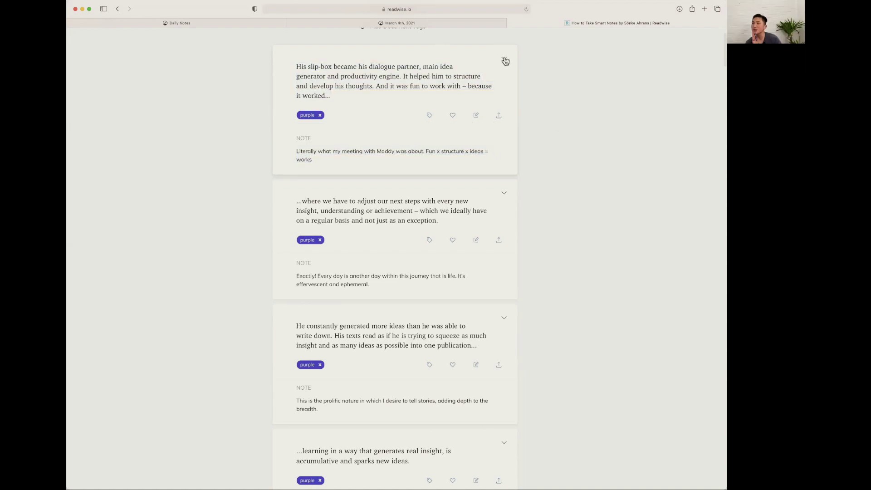
click(504, 59)
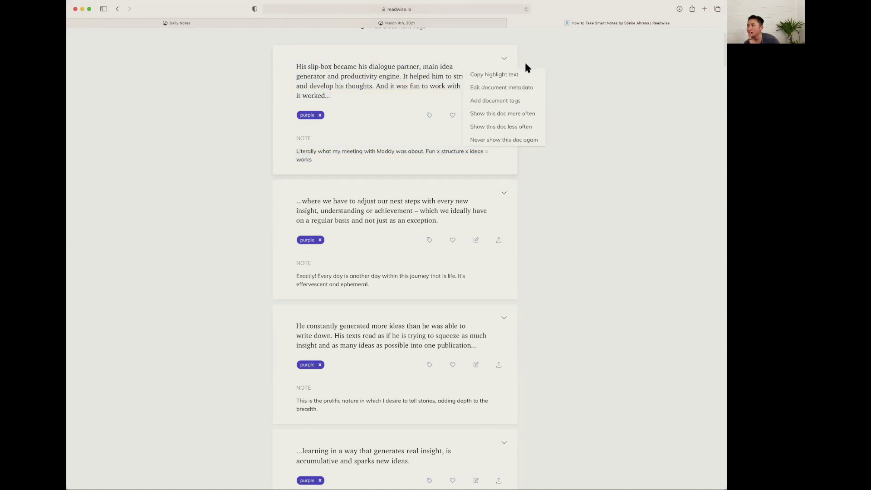
click(639, 74)
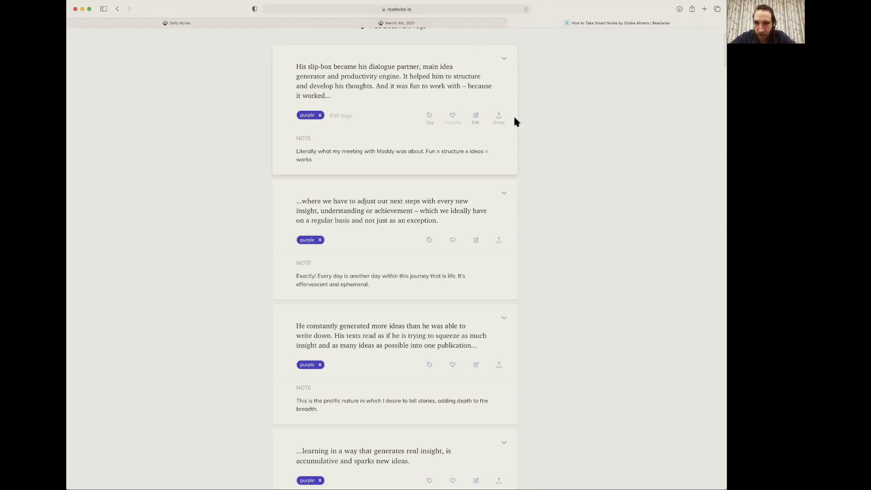
scroll(532, 120, up, 1)
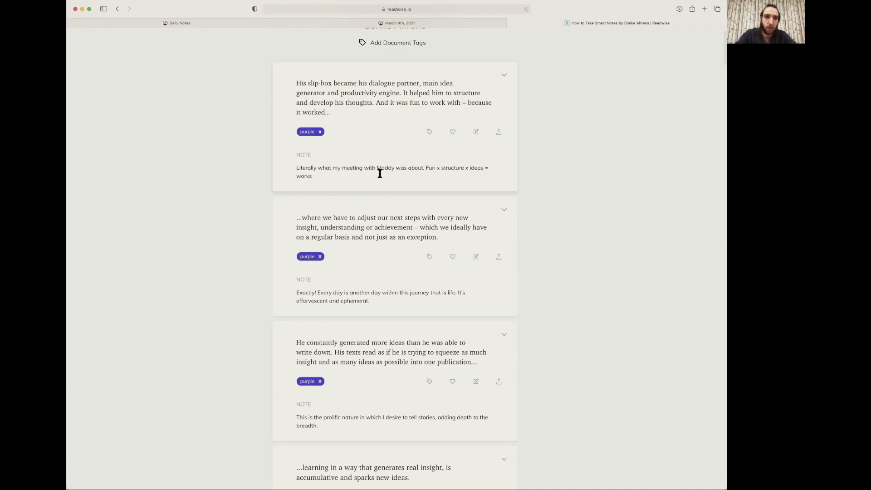
click(331, 177)
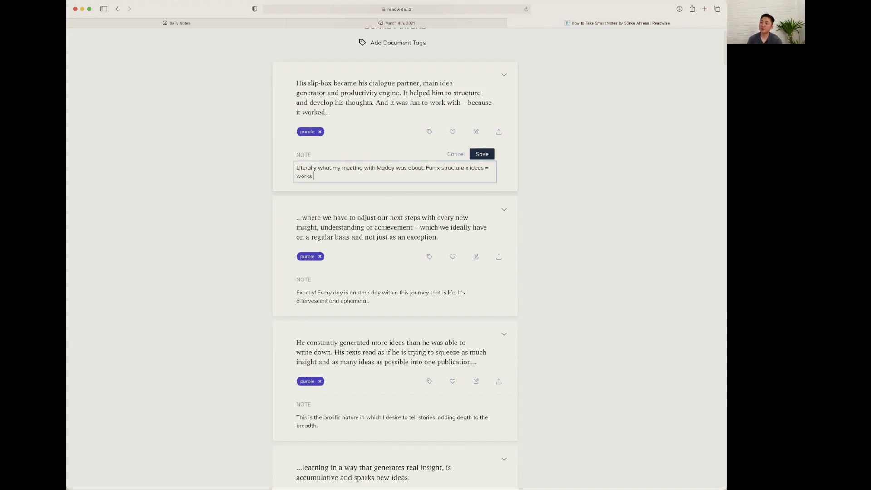
key(Return)
key(Return)
key(Return)
key(Return)
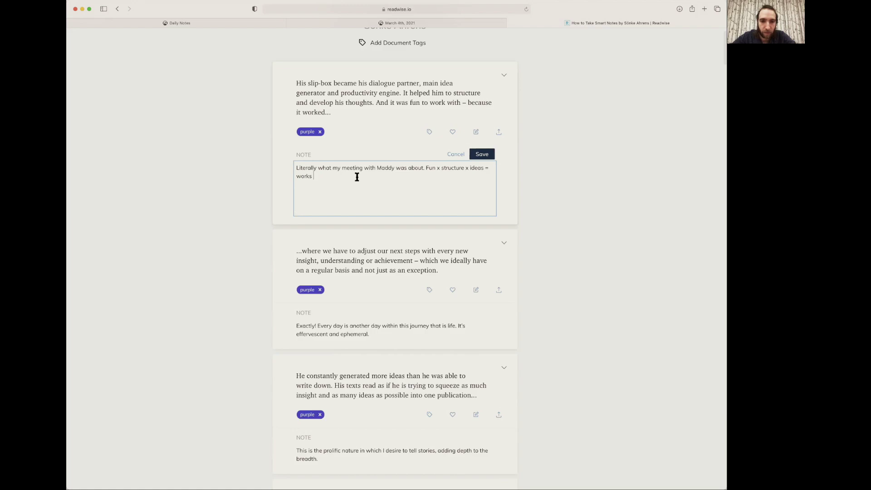
key(super+a)
click(635, 170)
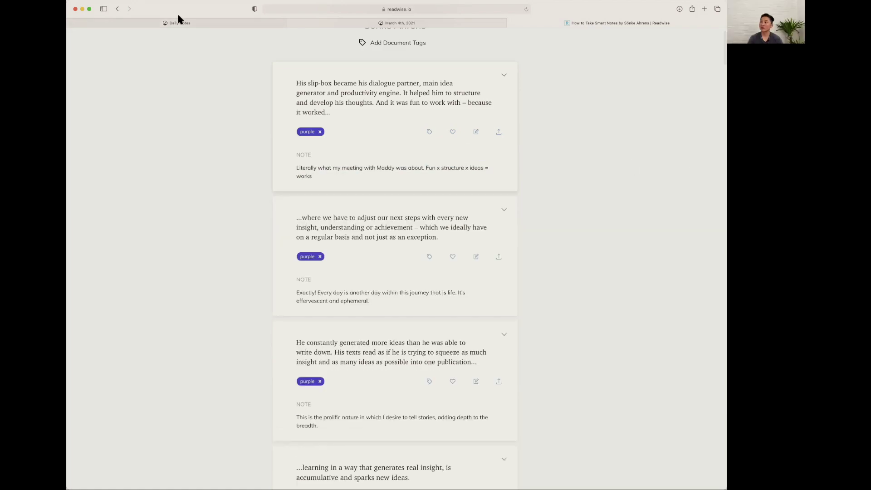
- Switch to the Daily Notes page in Roam
click(331, 19)
click(249, 24)
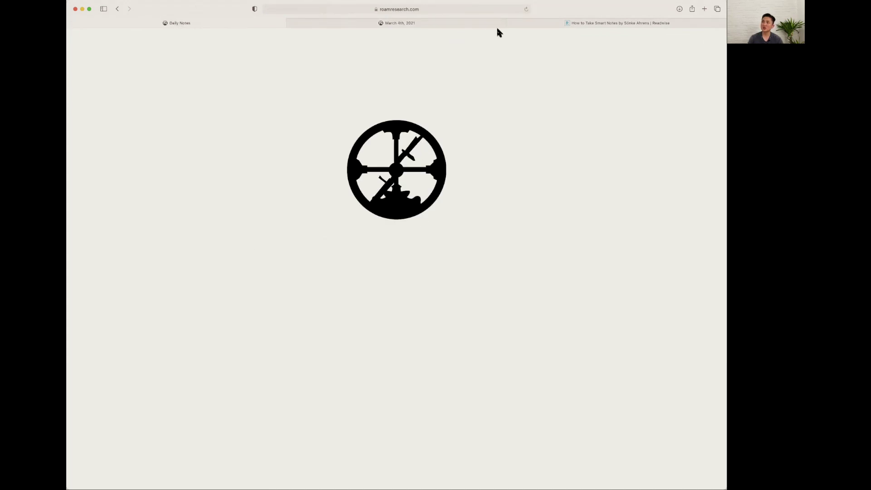
- Find the 12:47 entry in the daily notes and collapse all nested blocks under its Fleeting Notes
mouse_move(488, 21)
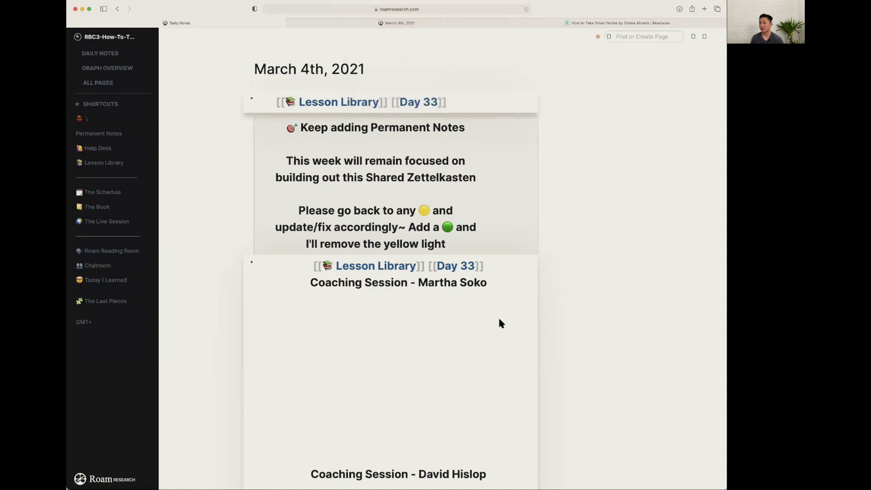
scroll(585, 323, down, 10)
scroll(329, 299, down, 15)
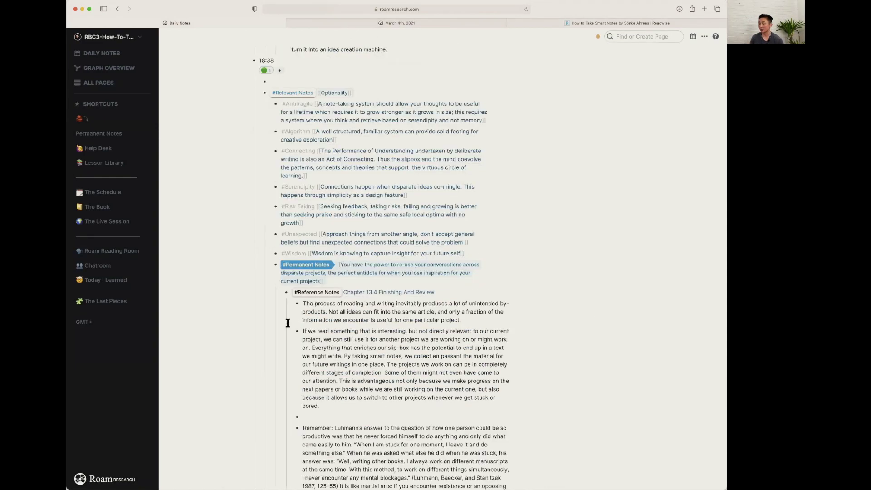
scroll(370, 332, down, 15)
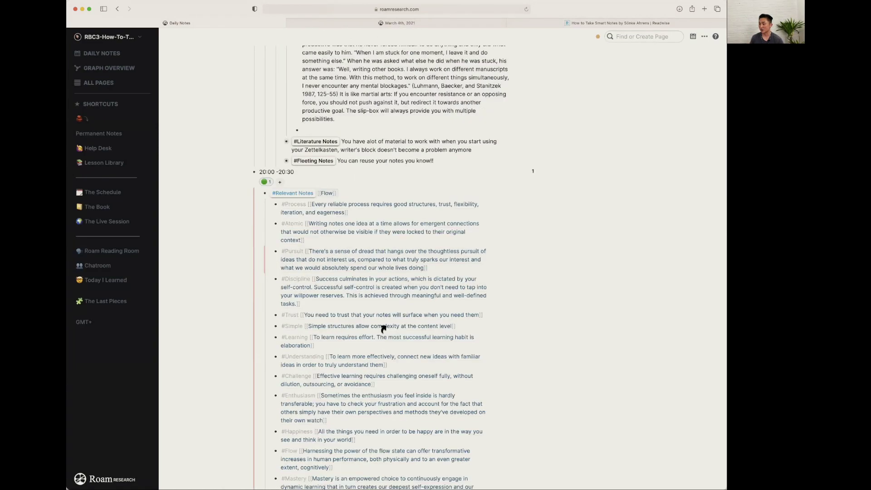
scroll(359, 335, up, 15)
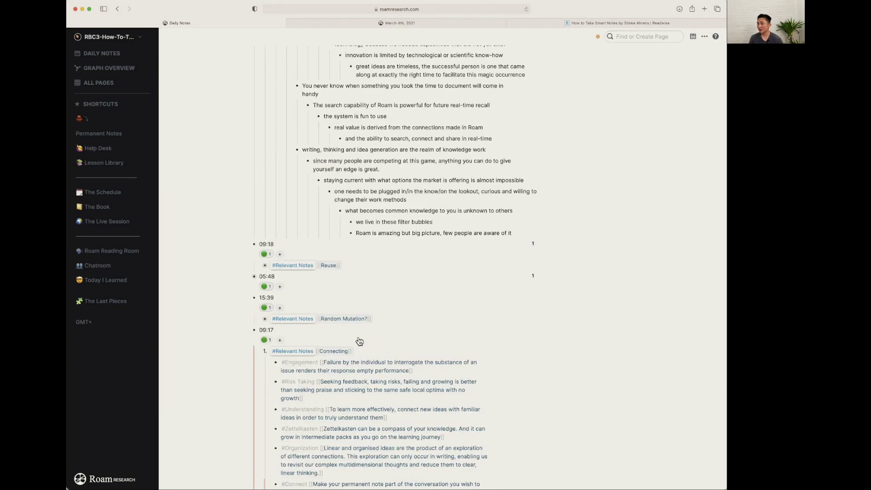
scroll(320, 187, up, 2)
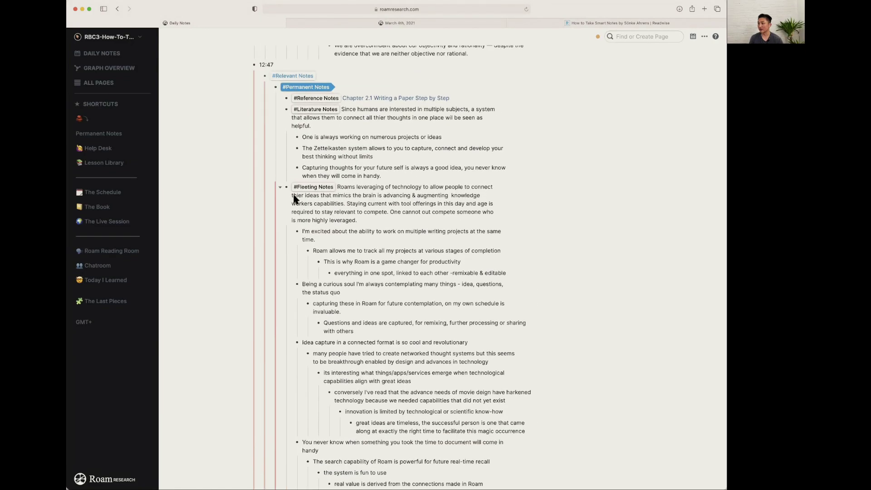
right_click(287, 189)
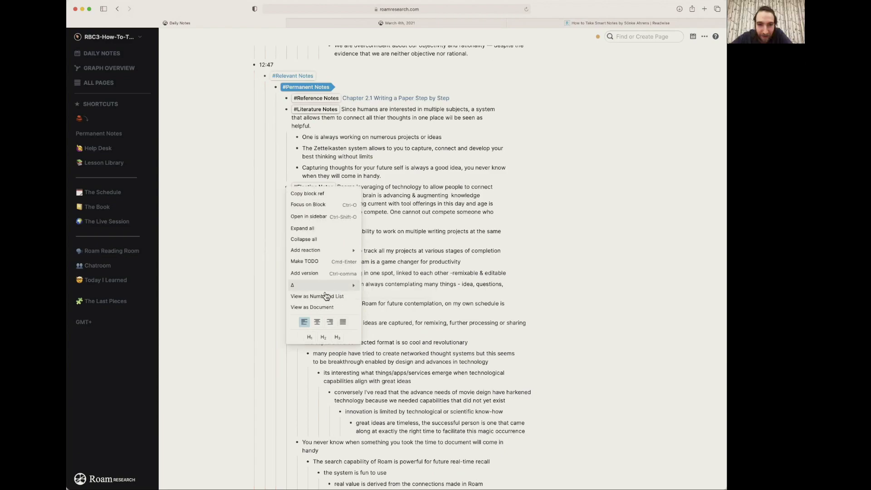
click(320, 242)
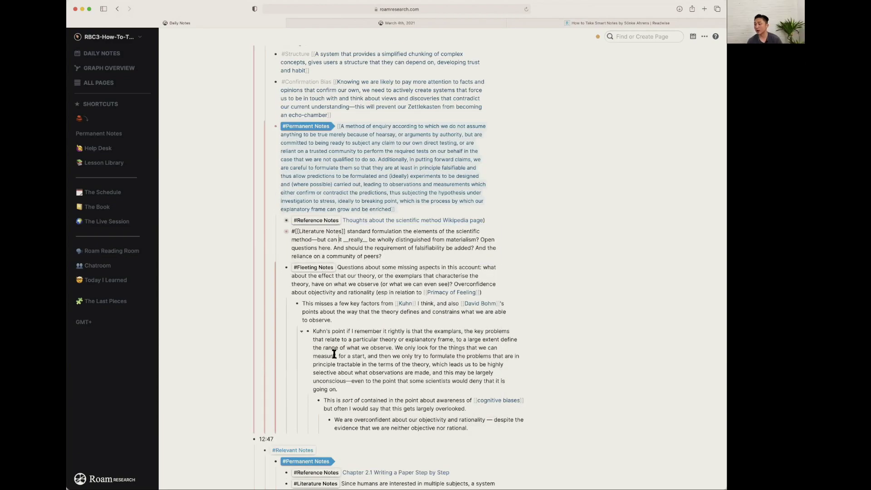
- Expand the 12:47 entry's Fleeting Notes by one level and select its five main points
scroll(334, 354, down, 10)
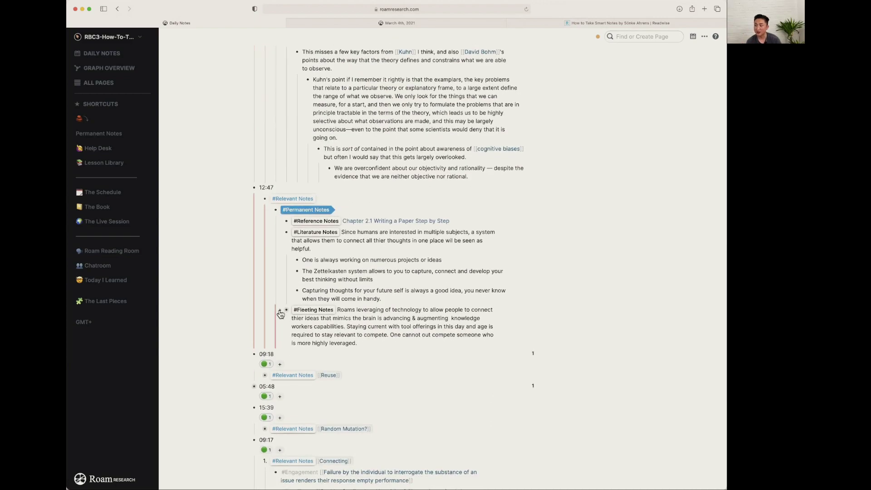
key(super+Down)
scroll(486, 383, down, 1)
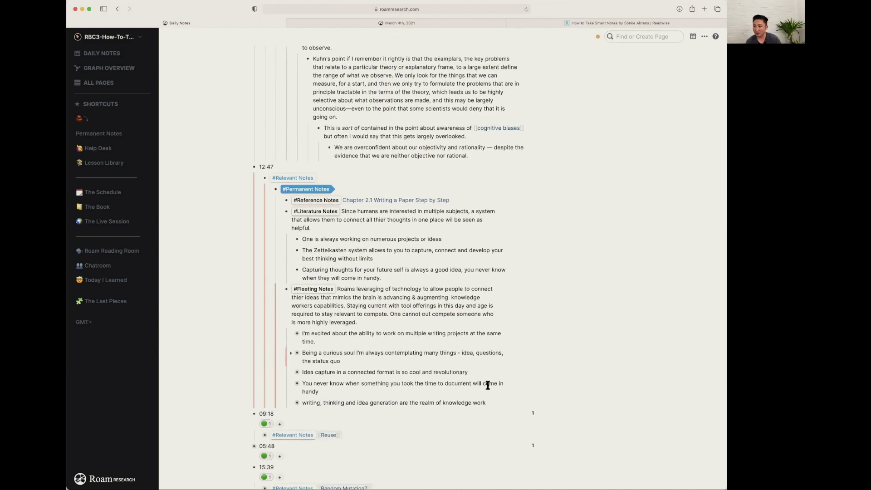
drag(492, 388, 296, 317)
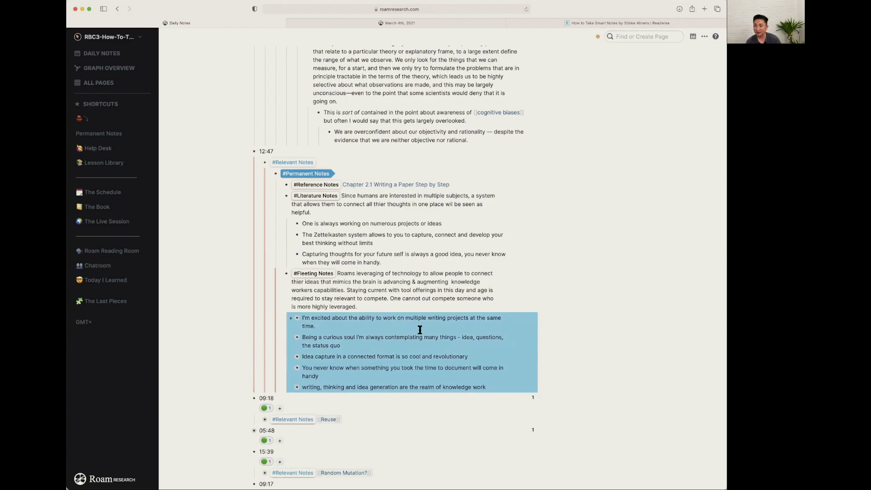
- Select the first highlight's note text in Readwise for comparison, then return to the Roam daily notes and clear the block selection
click(617, 22)
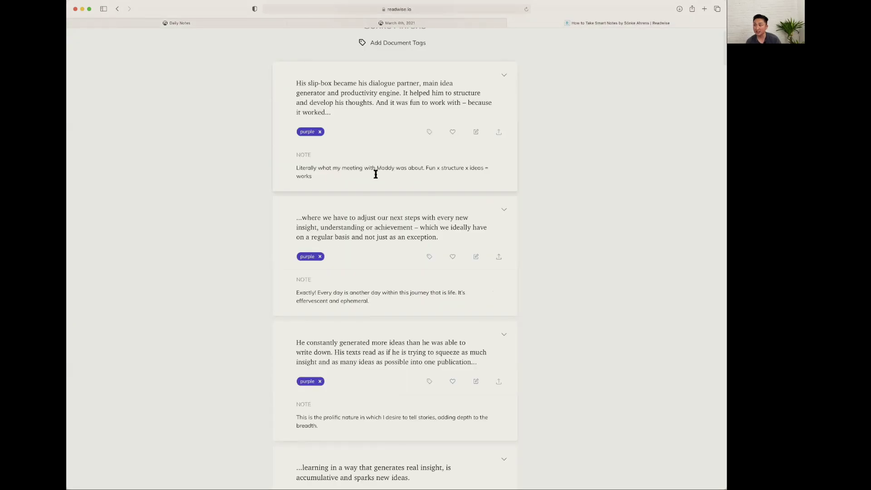
drag(375, 174, 287, 163)
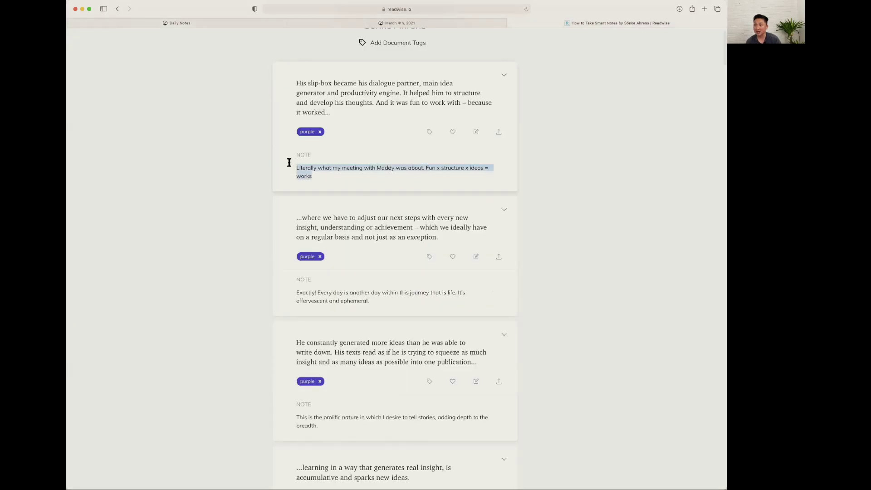
click(231, 21)
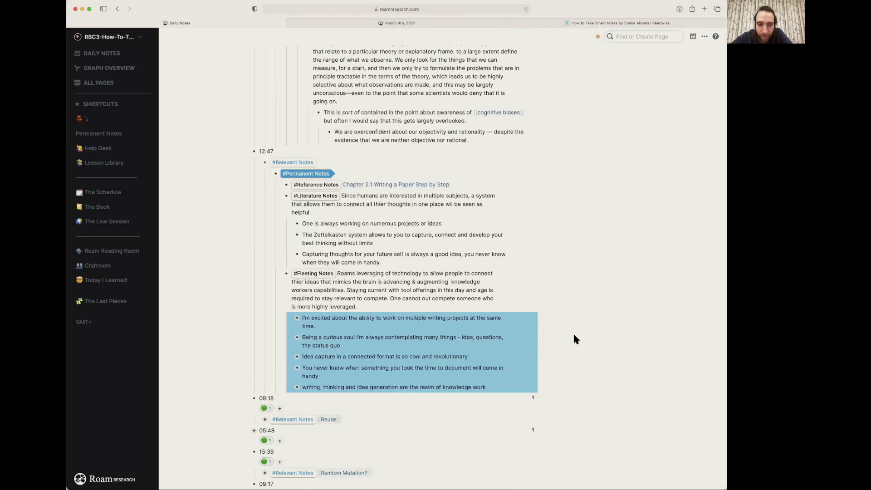
click(573, 334)
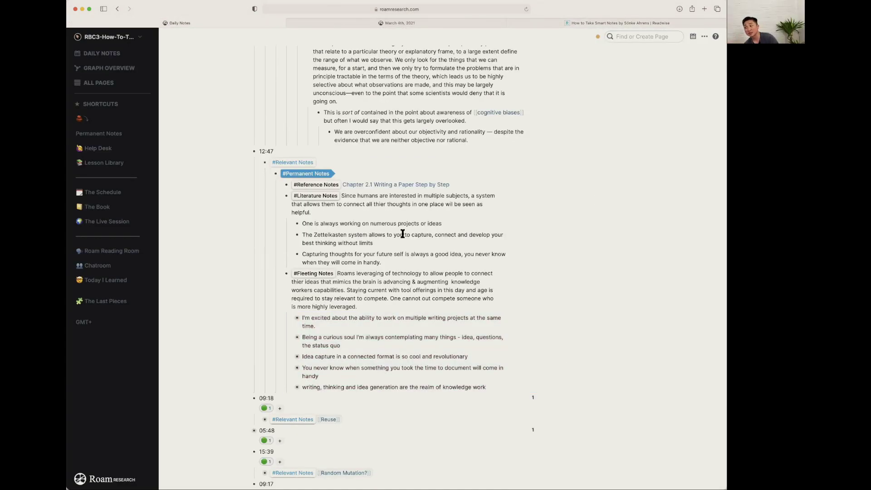
- Expand all nested levels of the "I'm excited about the ability to work on multiple writing projects" block
click(291, 320)
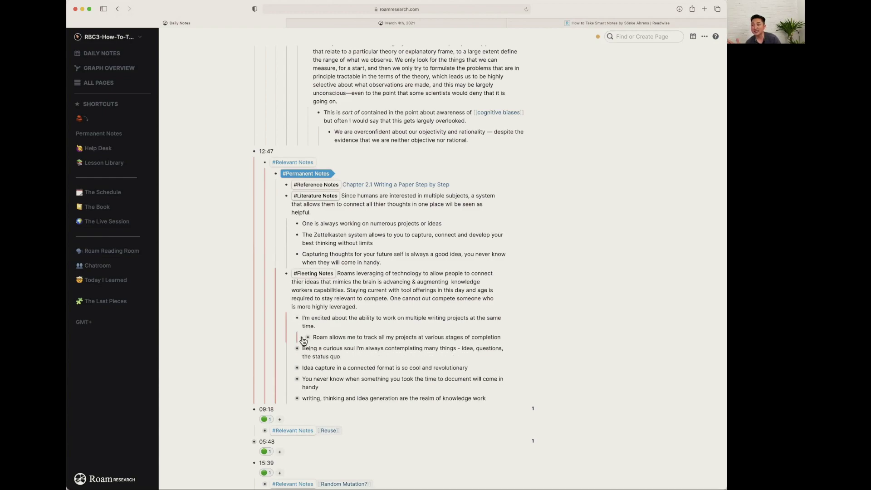
click(301, 337)
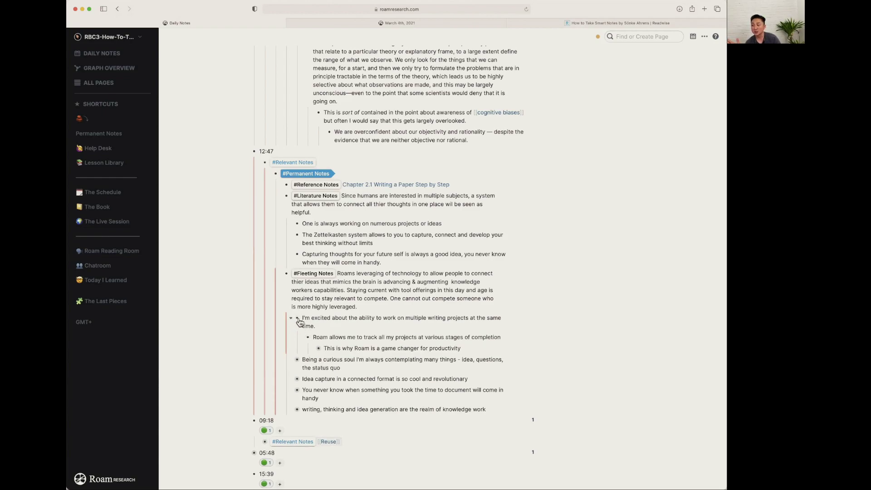
right_click(299, 322)
click(392, 359)
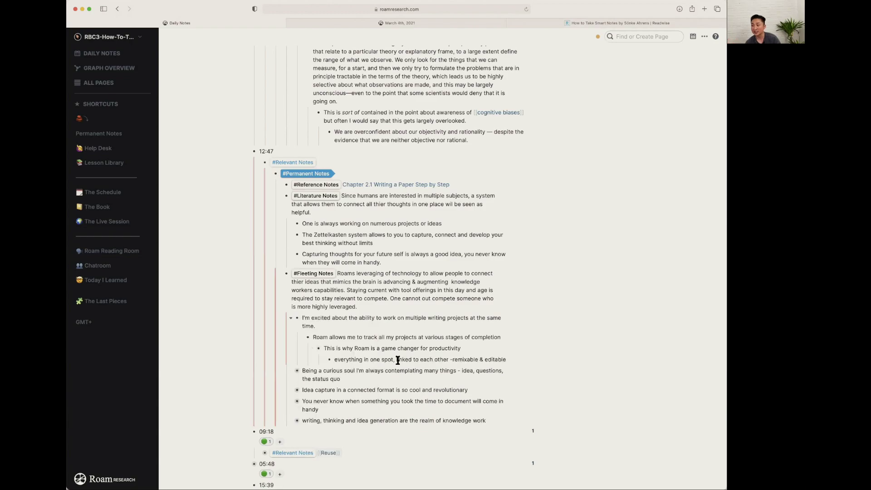
- Expand all levels of the "Being a curious soul" and "Idea capture in a connected format" blocks
right_click(297, 371)
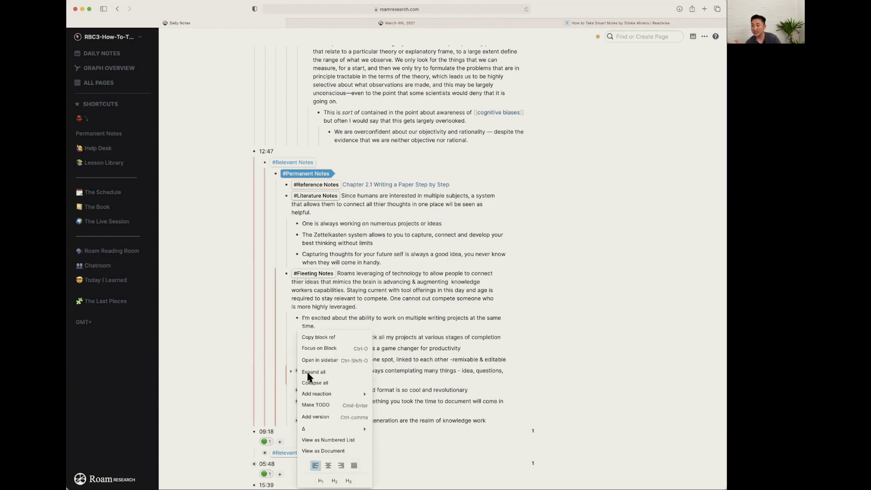
click(323, 373)
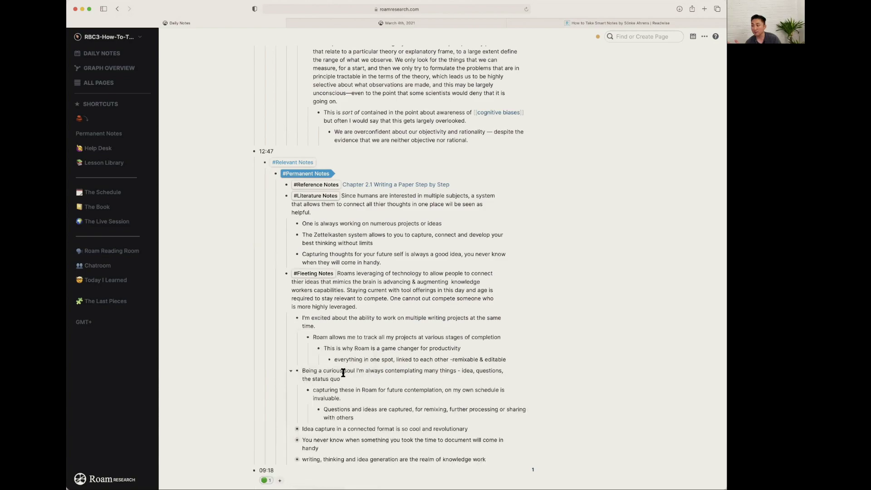
scroll(343, 372, down, 2)
right_click(296, 385)
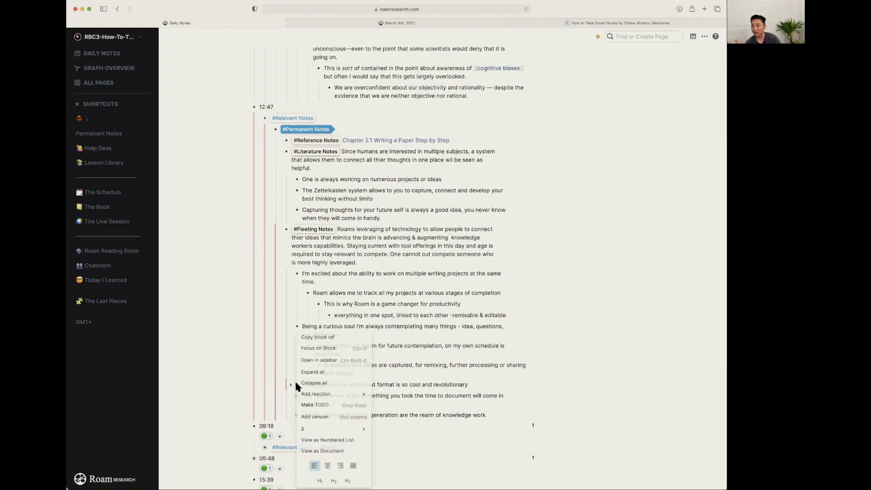
click(313, 372)
scroll(384, 401, down, 1)
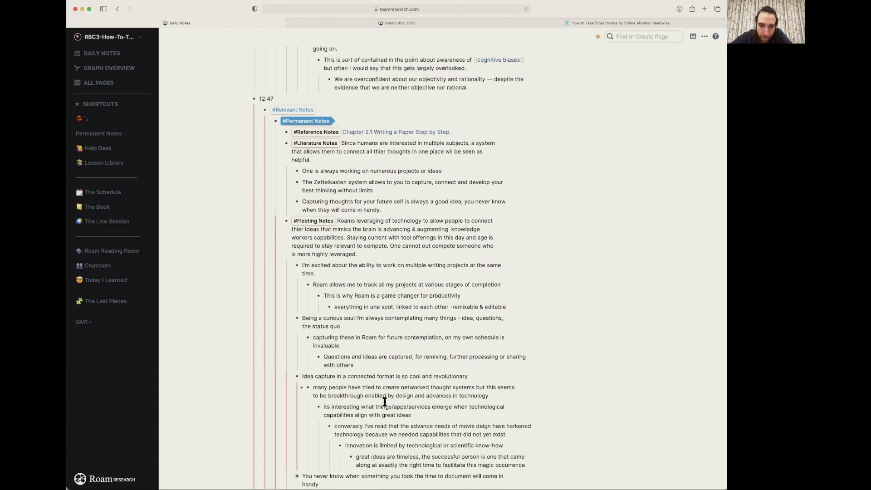
- Expand all levels of the "You never know when something" and "writing, thinking and idea generation" blocks
scroll(297, 349, down, 5)
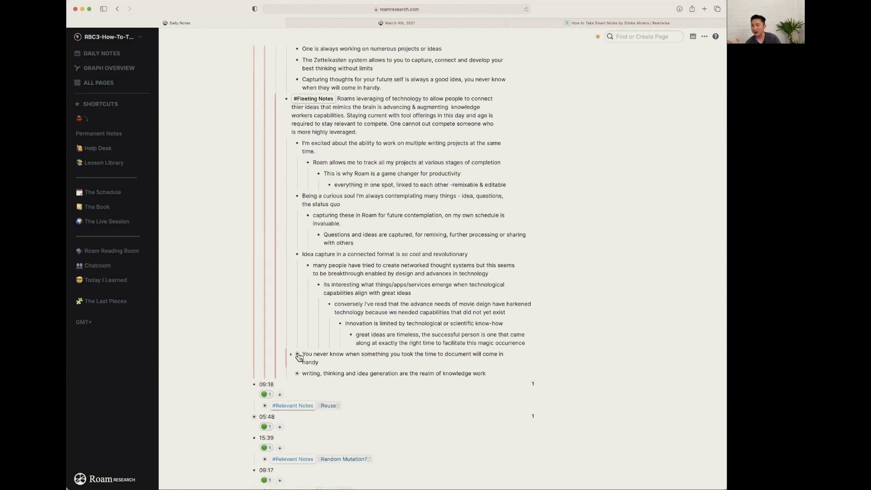
right_click(299, 357)
click(307, 400)
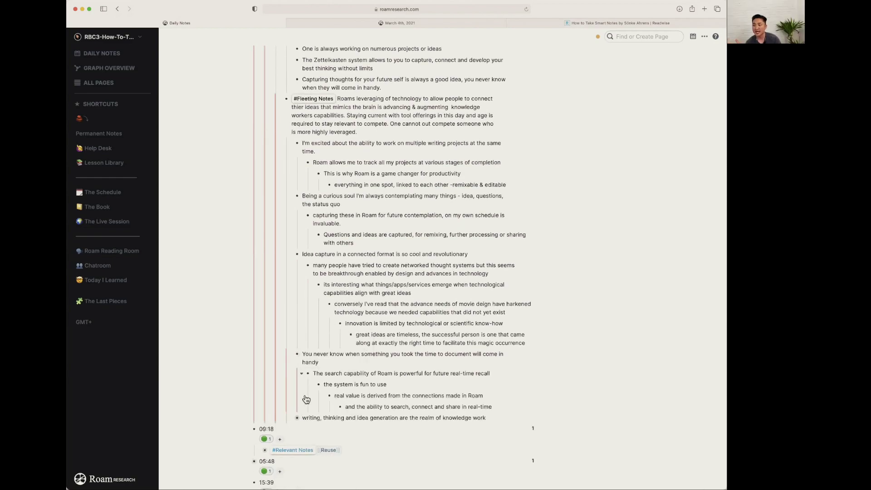
right_click(297, 417)
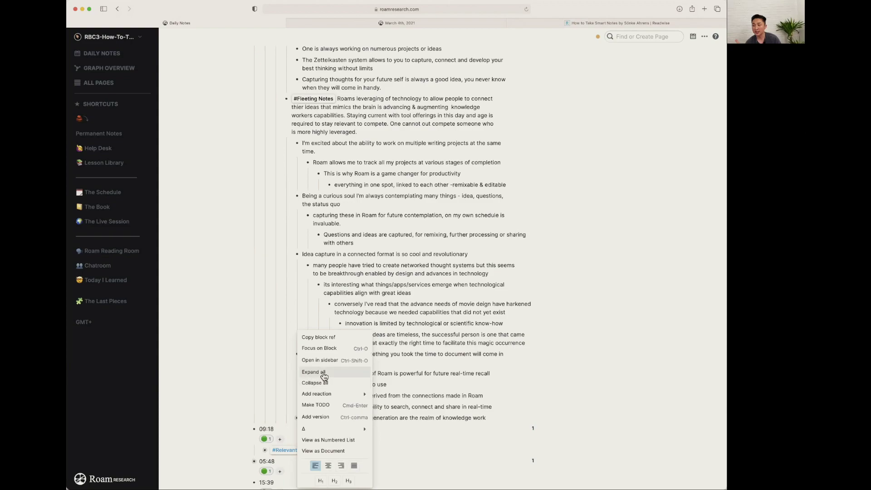
click(324, 376)
scroll(459, 417, down, 4)
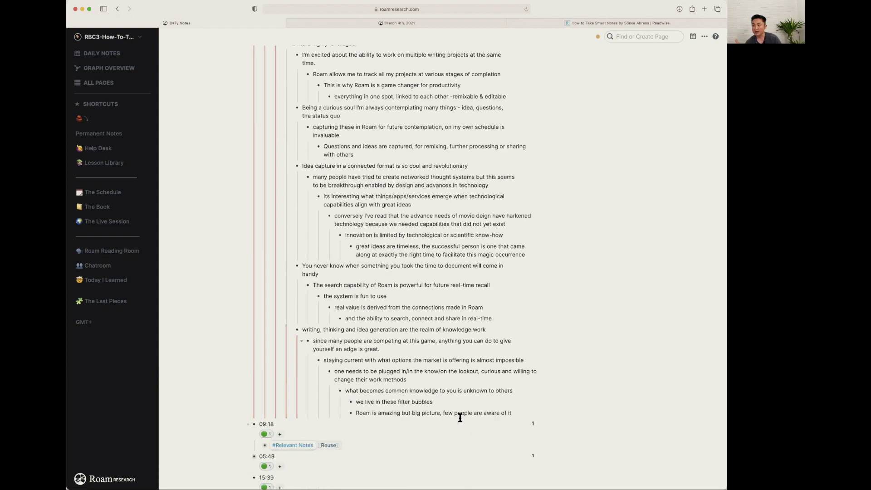
- Collapse the 12:47 entry's Fleeting Notes block and select its summary text after the tag
scroll(459, 416, up, 6)
drag(314, 195, 485, 369)
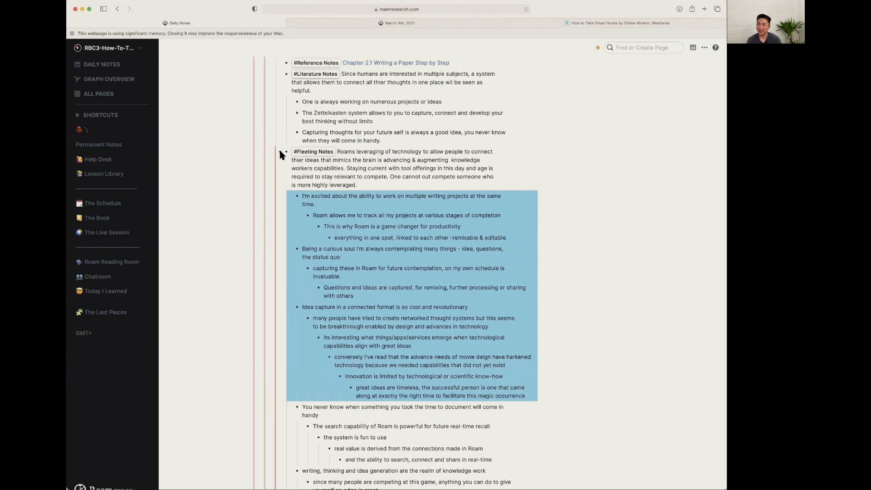
click(280, 153)
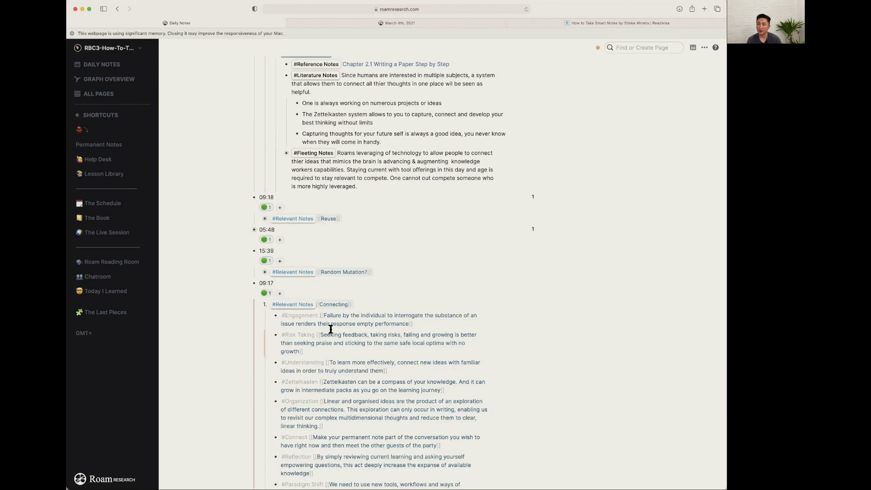
triple_click(322, 153)
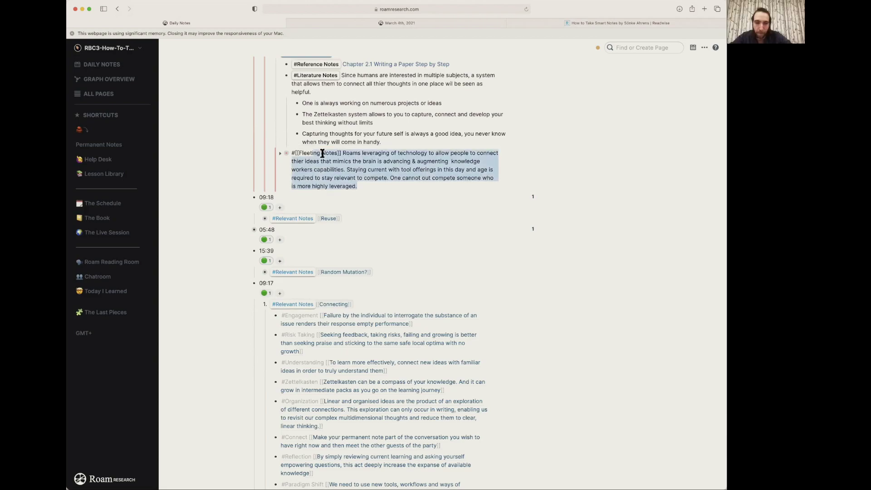
drag(343, 153, 401, 183)
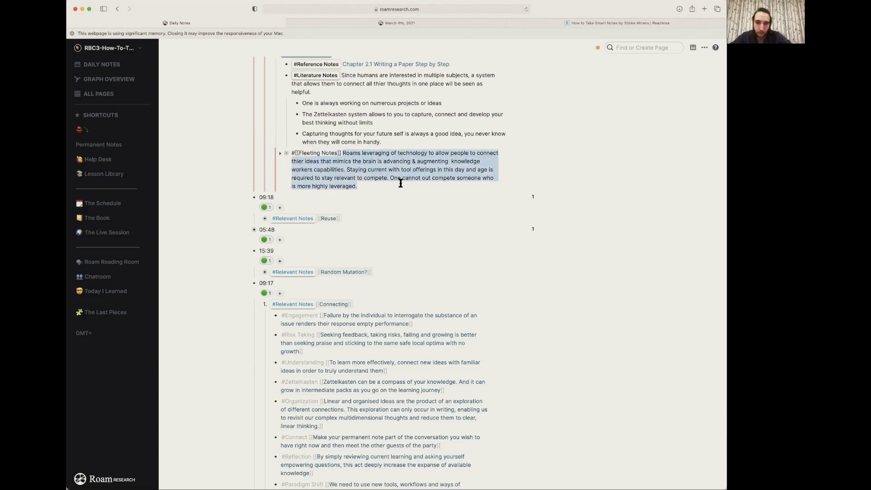
- Expand the Fleeting Notes block to review the points behind its summary, then collapse it again
click(280, 154)
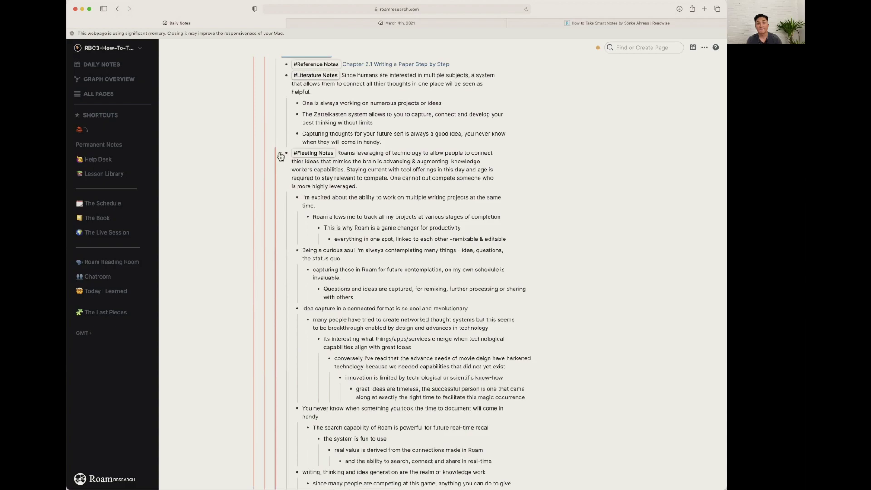
click(280, 156)
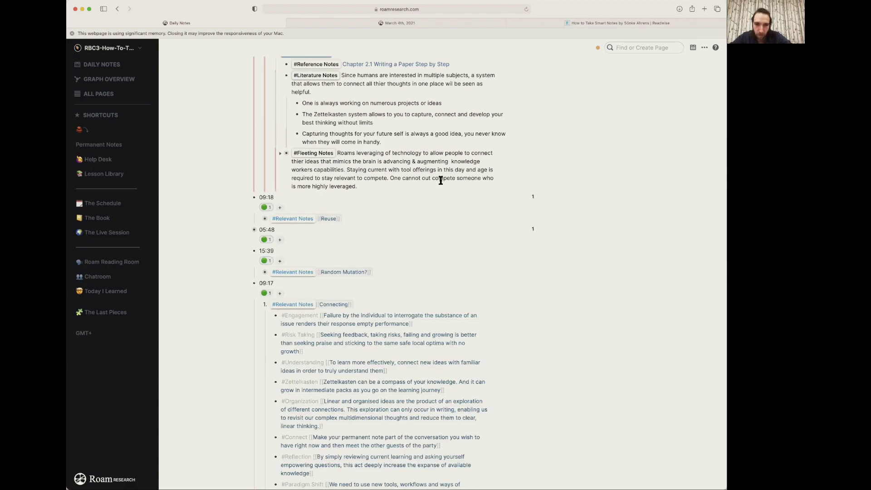
scroll(272, 111, up, 3)
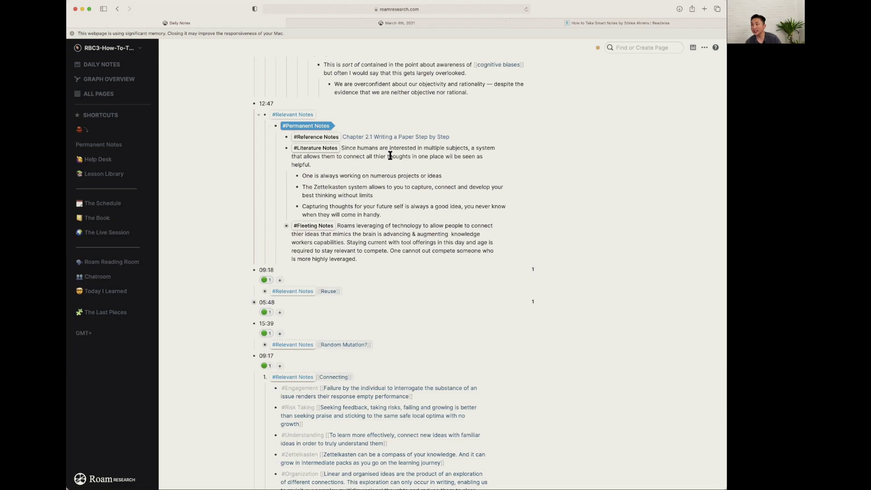
- Open the first How to Take Smart Notes highlight in Readwise to view it with its note, then close it
click(618, 22)
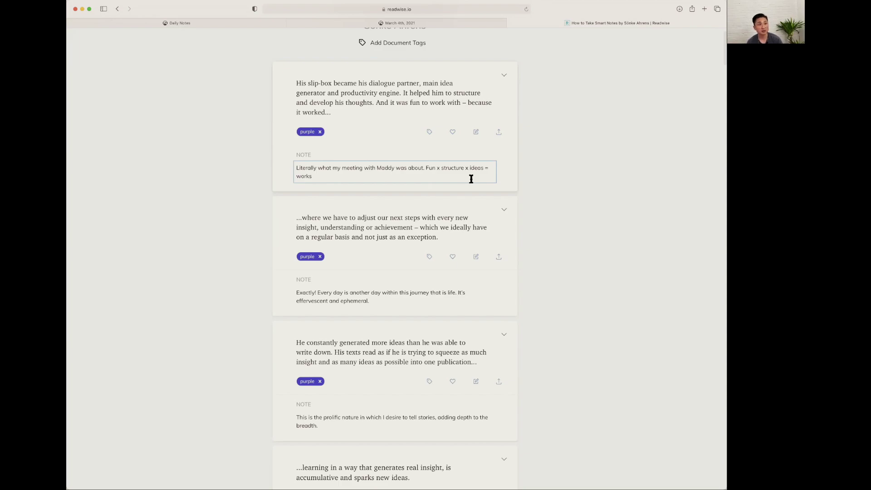
click(363, 98)
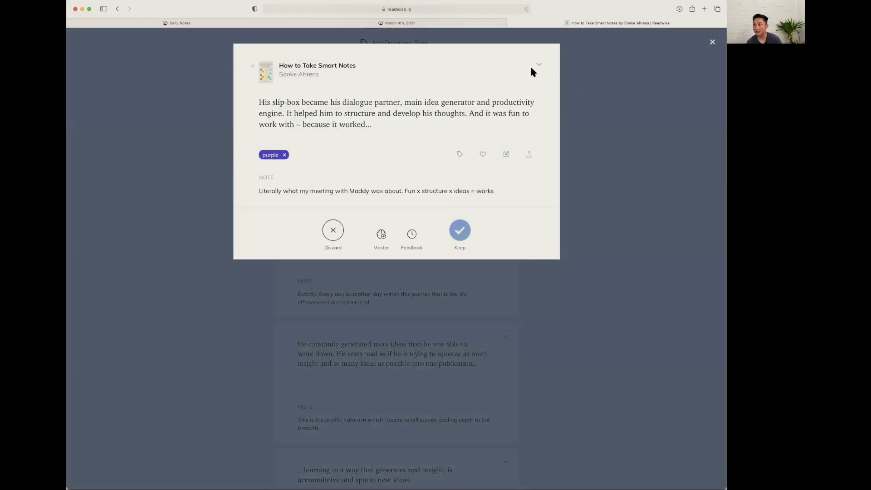
click(572, 76)
click(443, 102)
click(598, 115)
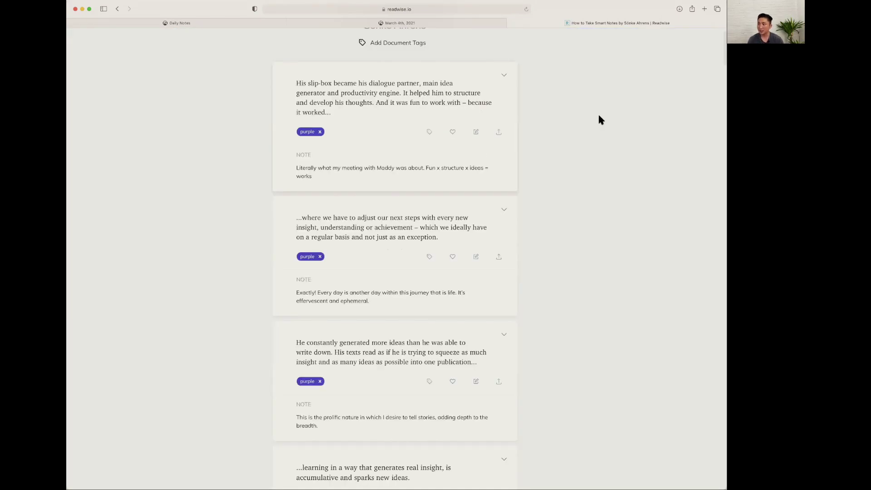
- Copy the first How to Take Smart Notes highlight and paste it in a new block nested under Reference Notes in the 17:40 entry
click(336, 85)
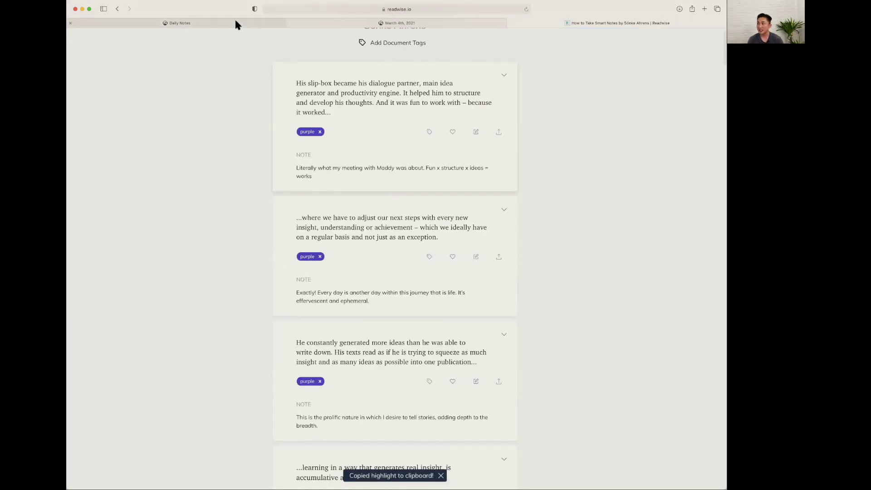
click(356, 23)
click(376, 186)
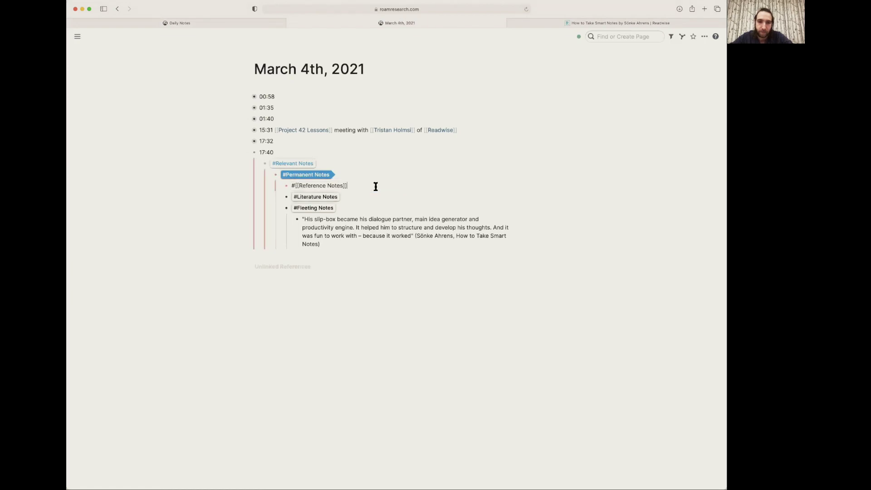
key(Return)
key(Tab)
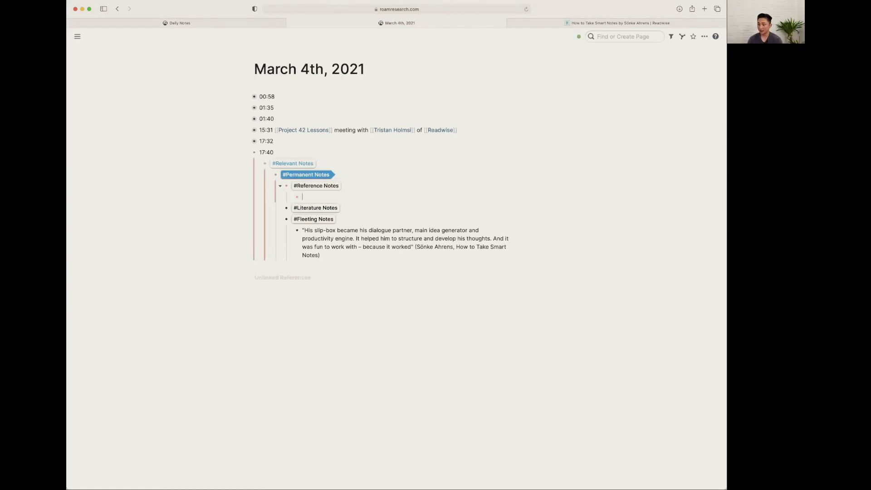
key(super+v)
- Delete the duplicate slip-box quote block from under Fleeting Notes in the 17:40 entry
key(Escape)
drag(365, 275, 302, 259)
key(BackSpace)
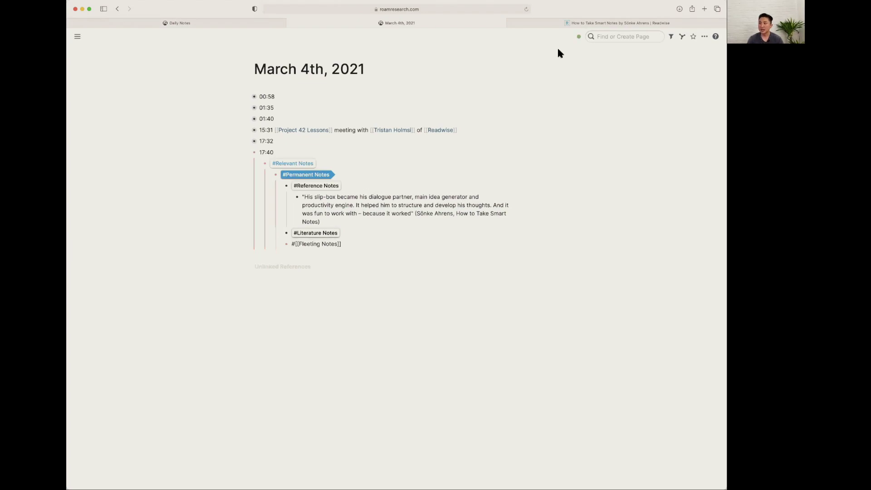
- Return to Readwise and check the slip-box highlight's share image and its options menu
click(538, 24)
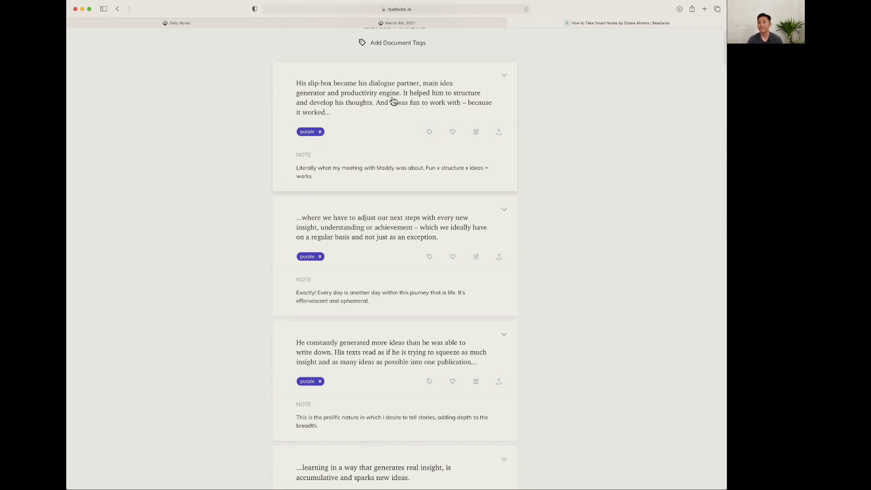
click(499, 132)
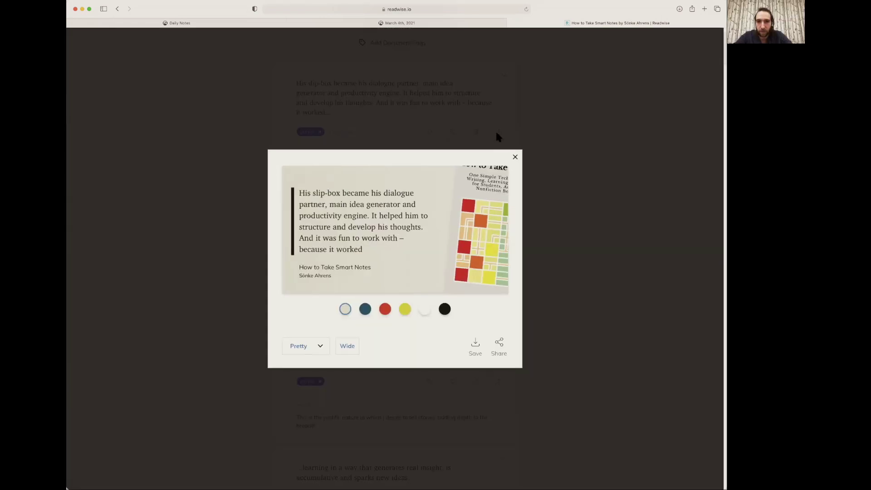
click(516, 159)
click(504, 76)
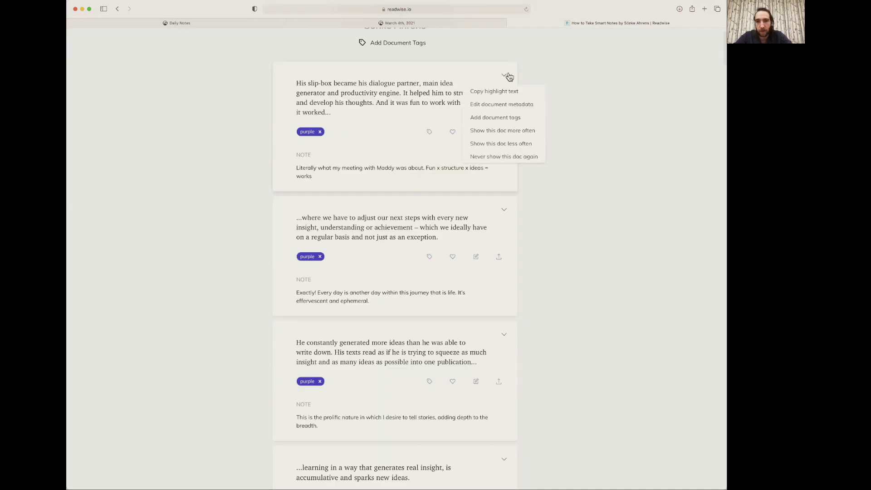
click(581, 80)
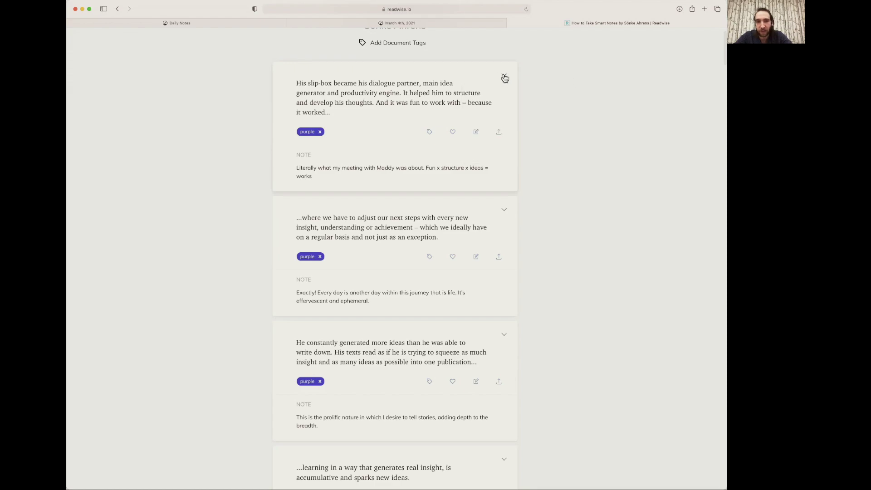
click(504, 77)
click(560, 64)
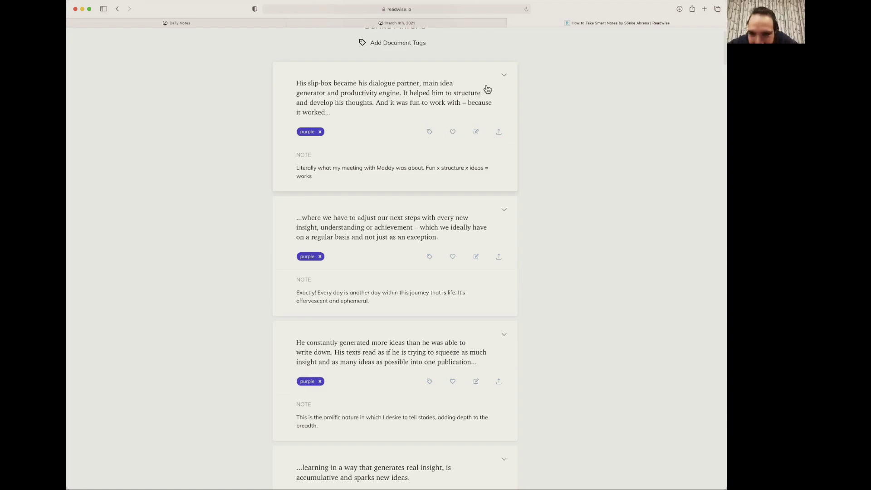
- Open the slip-box highlight on its own, check its share options, and look through its options menu again
scroll(484, 104, up, 1)
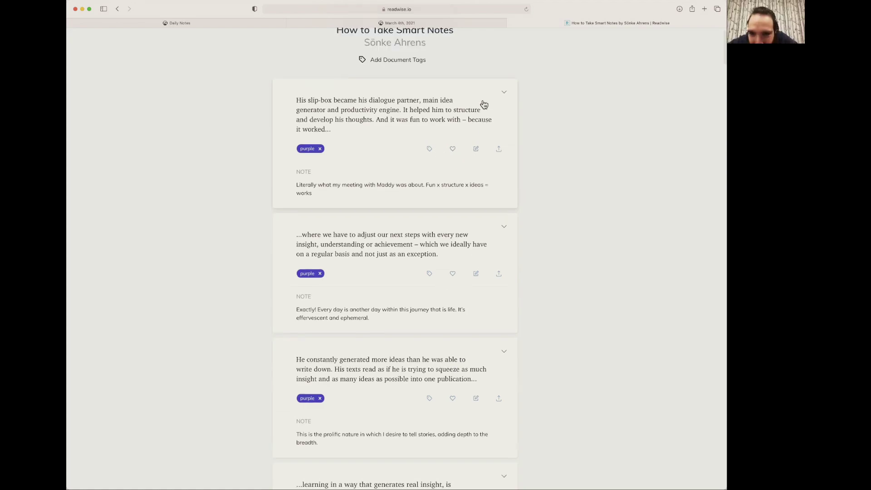
click(413, 111)
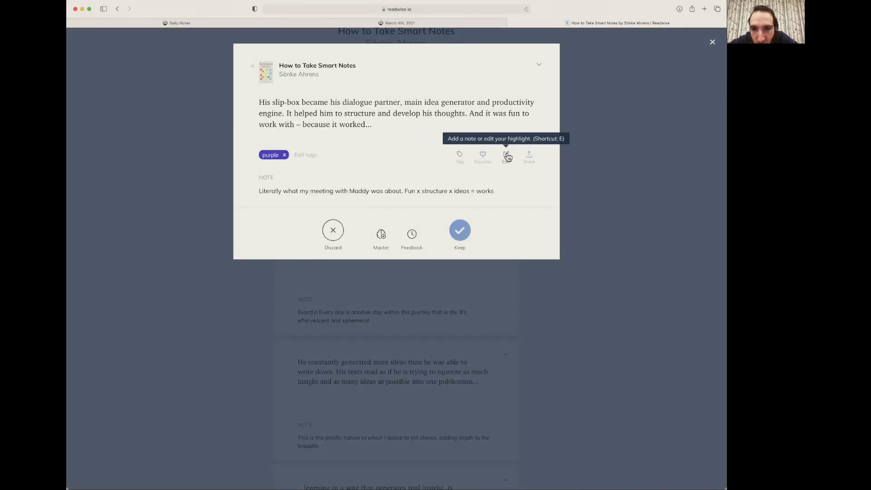
click(528, 157)
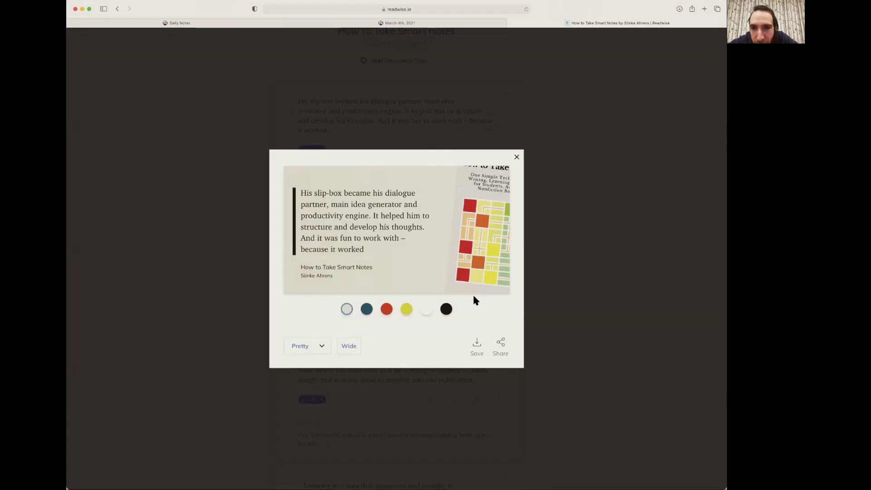
click(516, 157)
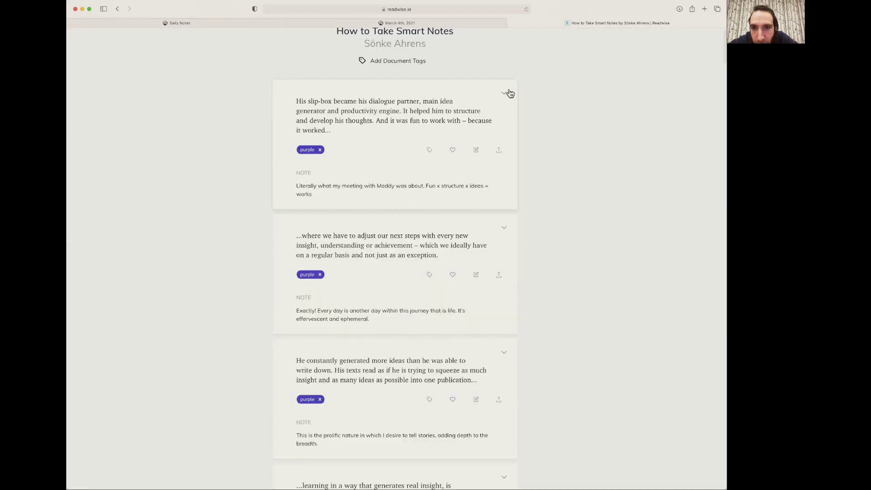
click(508, 93)
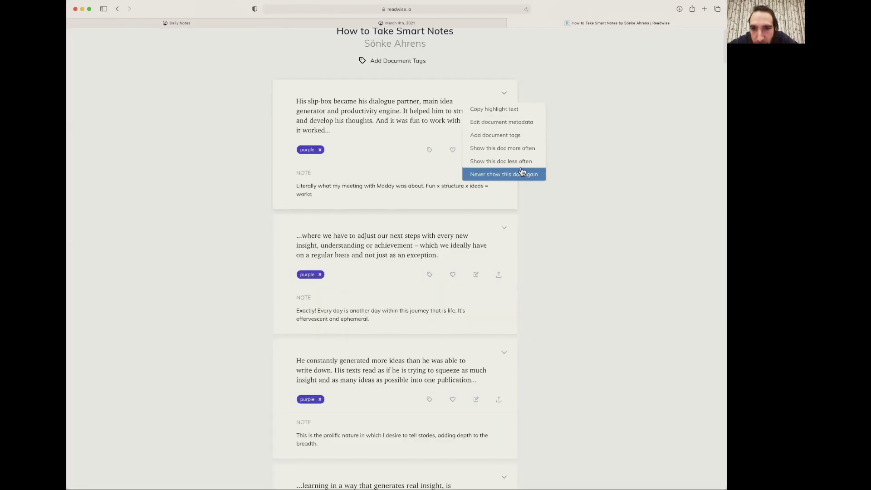
click(587, 136)
- View the book's Edit Metadata dialog without changing it, then check the context options on the highlight text
click(504, 95)
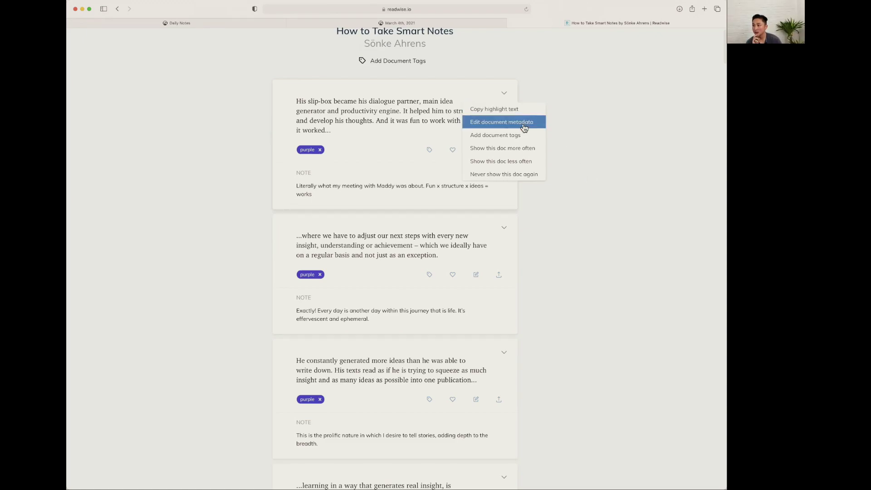
click(501, 122)
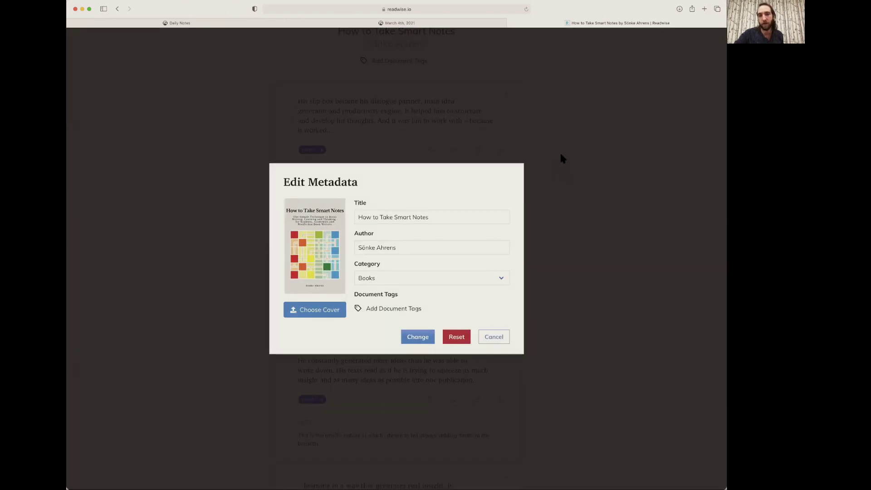
click(559, 151)
scroll(525, 162, up, 1)
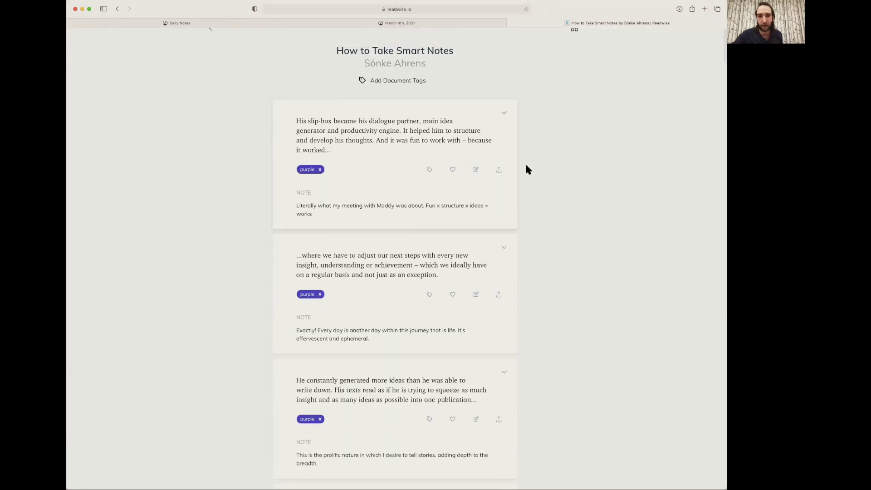
right_click(416, 135)
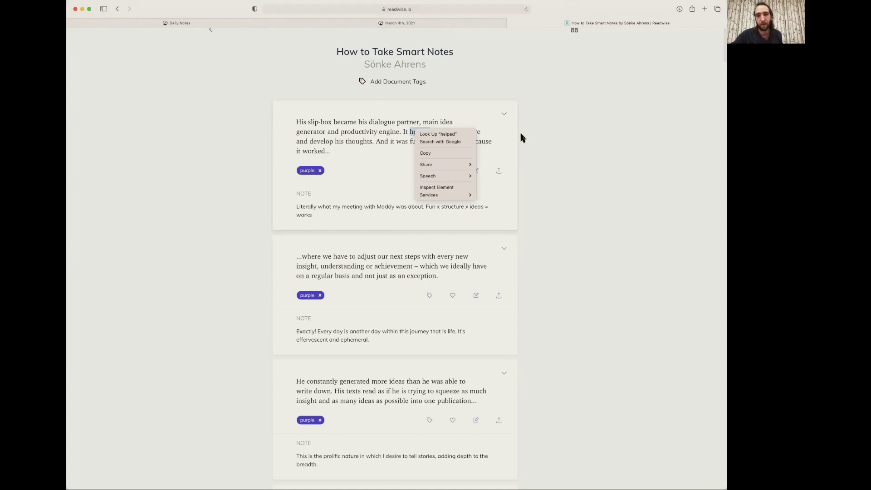
click(344, 43)
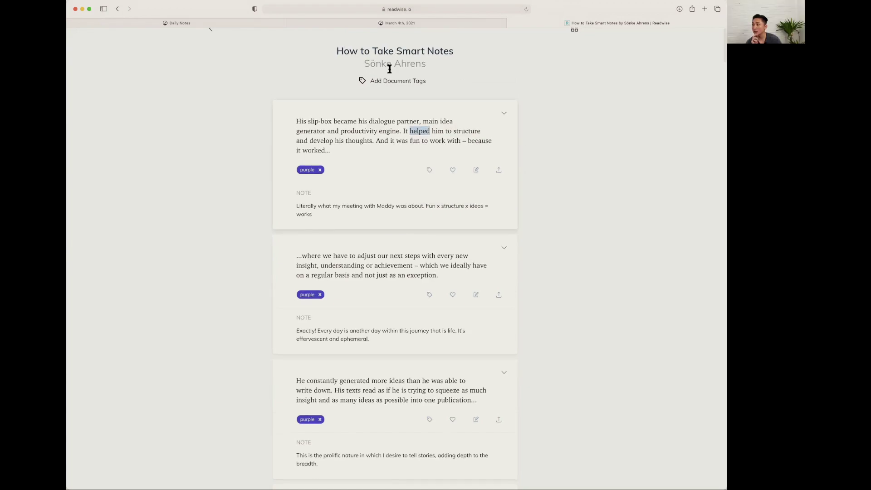
click(188, 25)
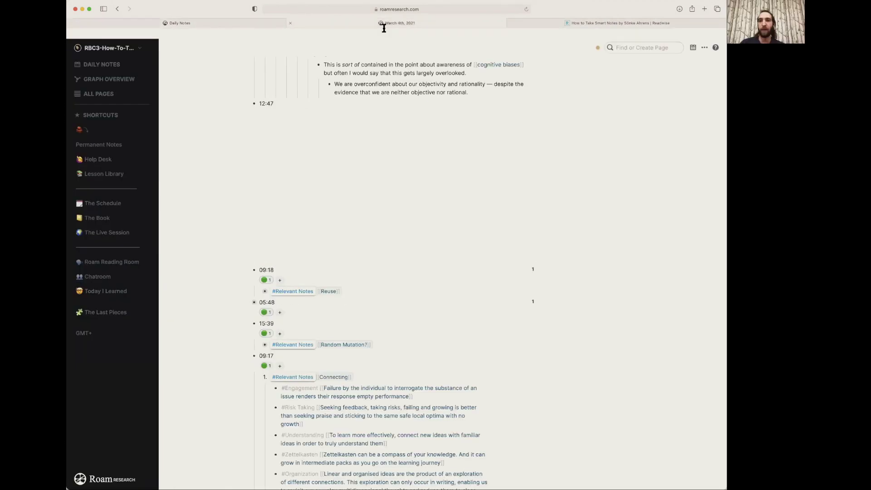
click(384, 25)
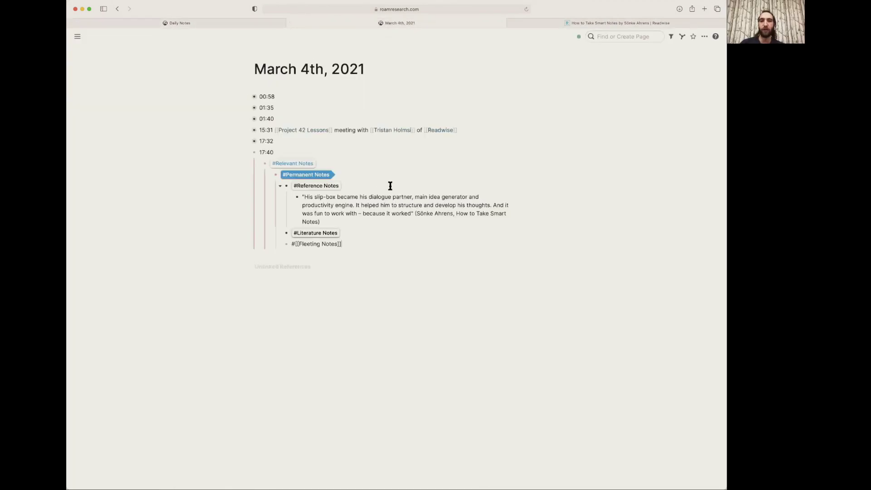
click(614, 23)
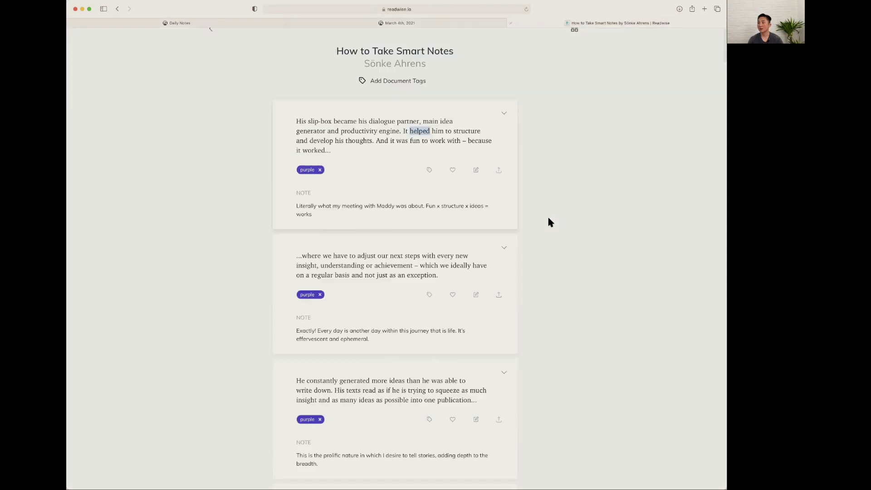
click(482, 23)
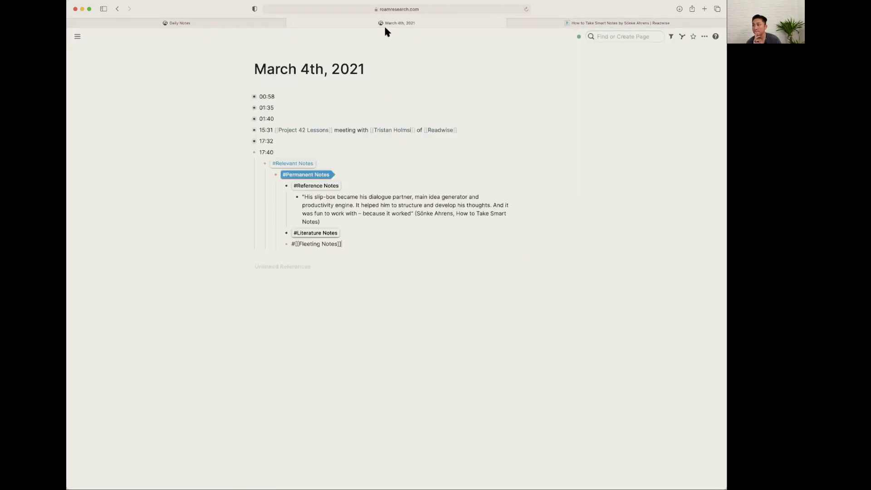
click(591, 20)
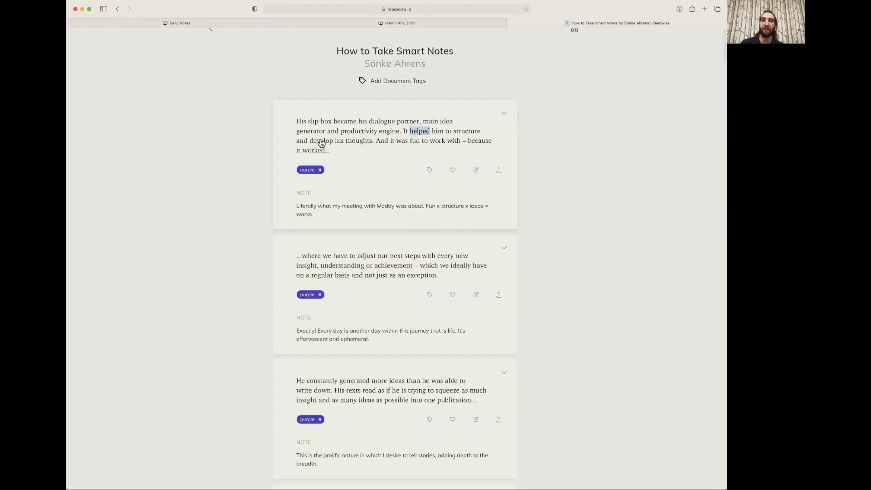
- Open the Export Highlights page from the Readwise dashboard and try to connect Roam
click(210, 42)
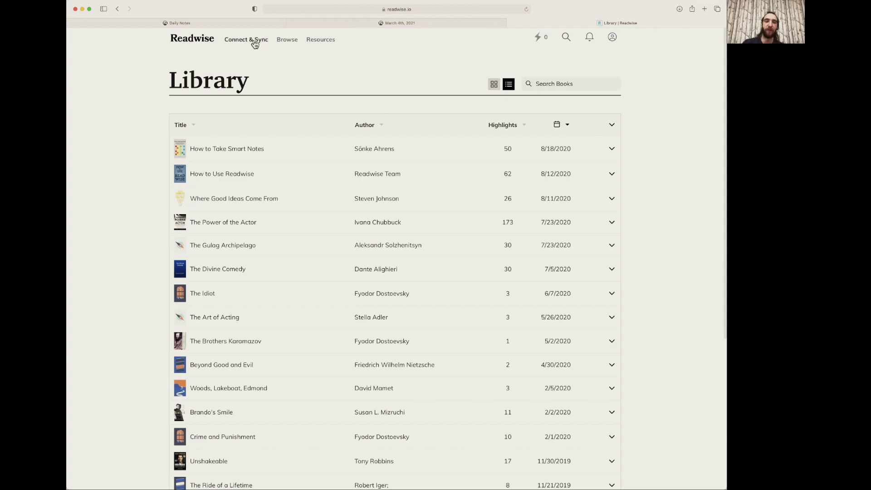
click(184, 40)
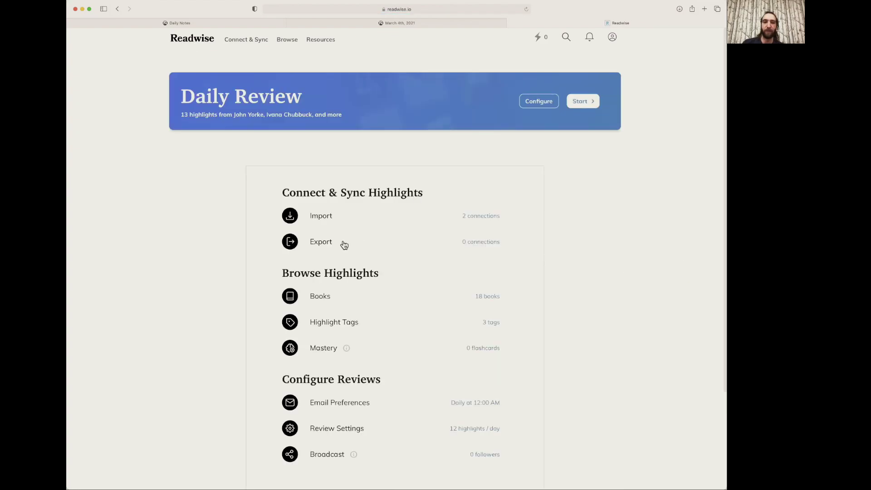
click(425, 236)
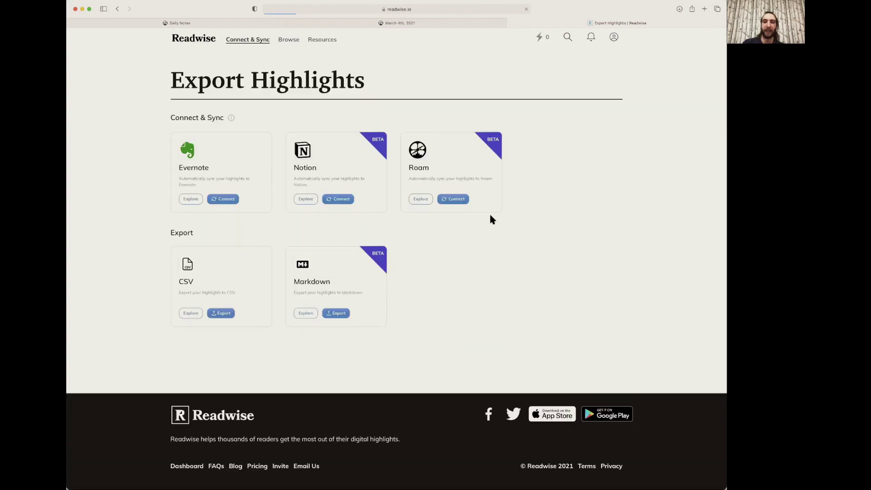
click(456, 199)
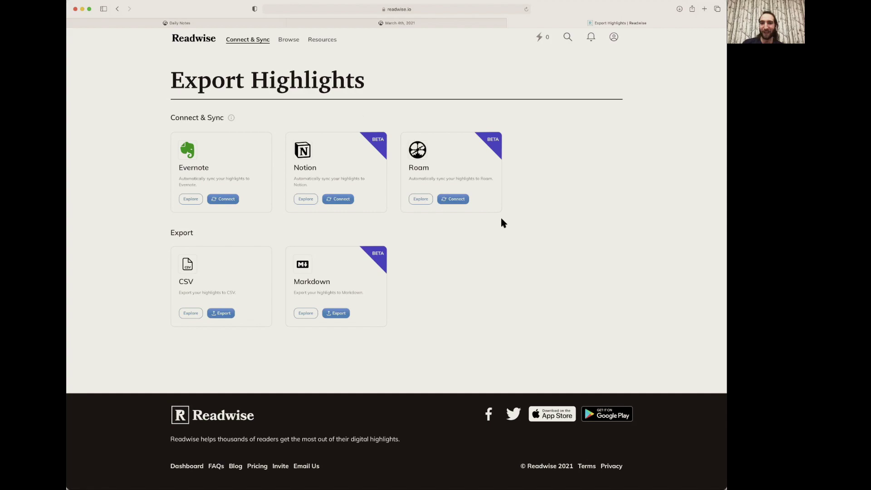
- Switch to Chrome and connect Roam to Readwise from the Export Highlights page, logging in to Roam
click(507, 96)
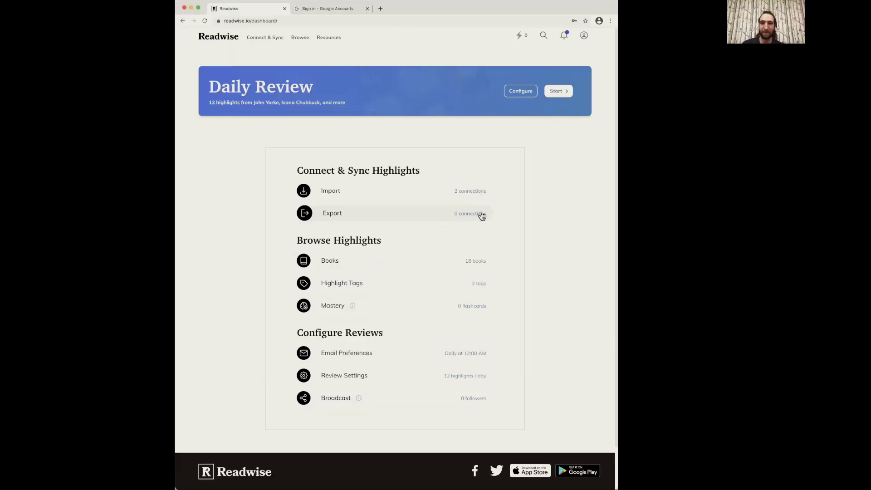
click(480, 214)
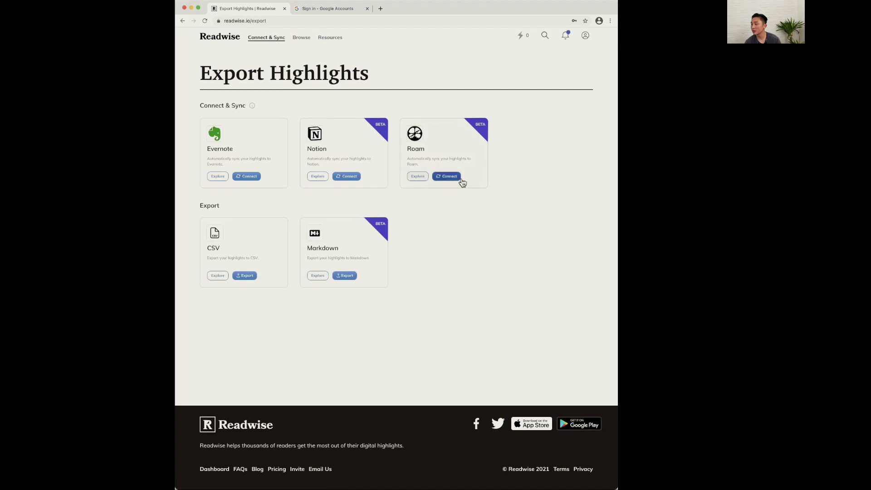
key(super+equal)
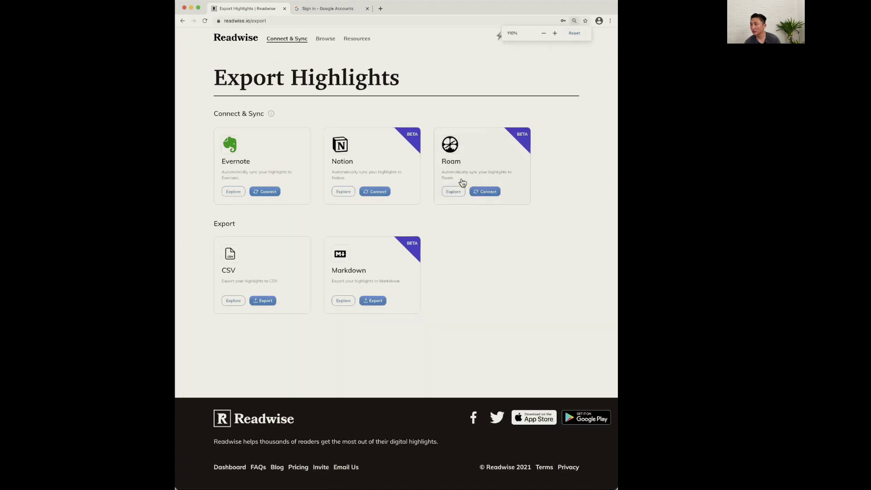
click(491, 195)
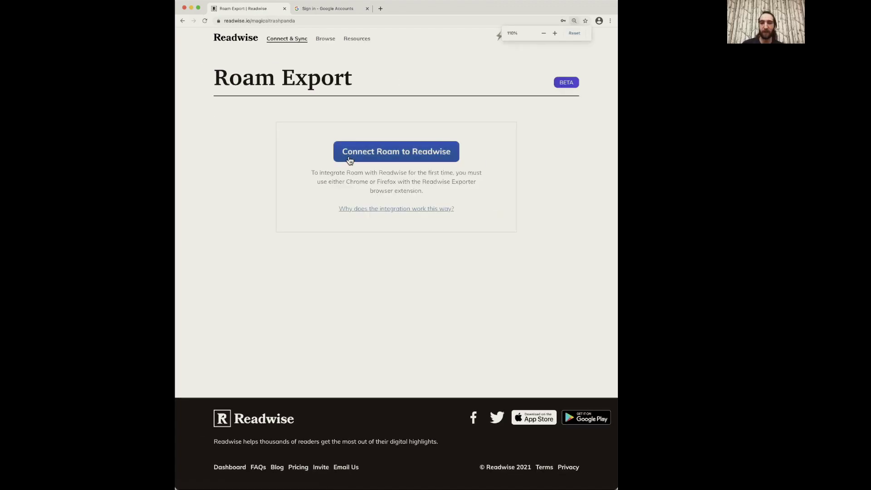
click(397, 152)
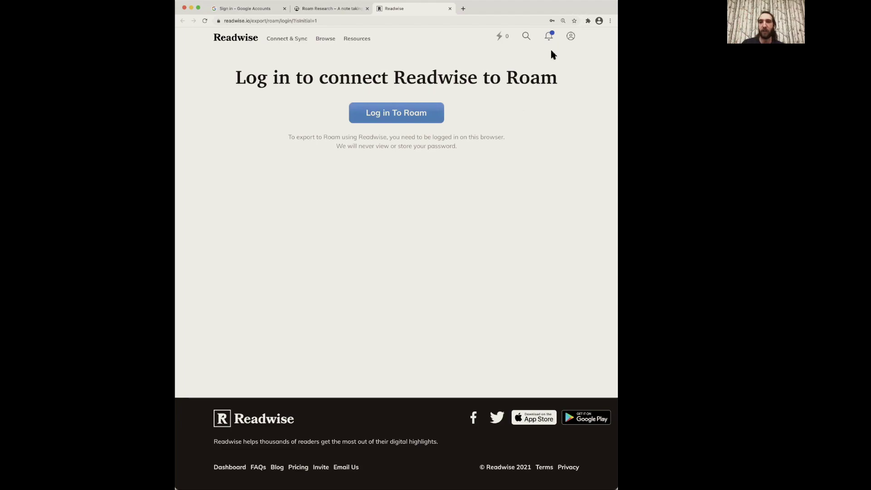
click(407, 115)
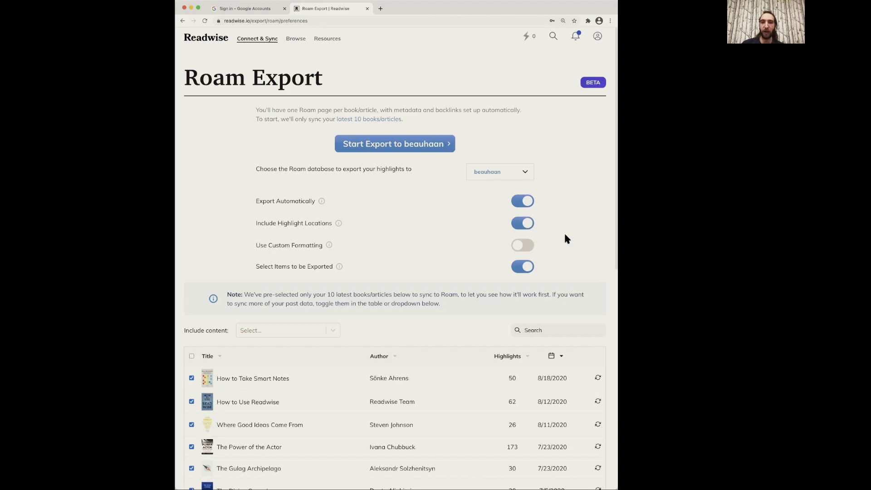
- Examine the Roam Export preferences, the books selected for export and the choice of Roam database
scroll(564, 232, down, 3)
scroll(564, 233, up, 3)
click(515, 179)
click(568, 147)
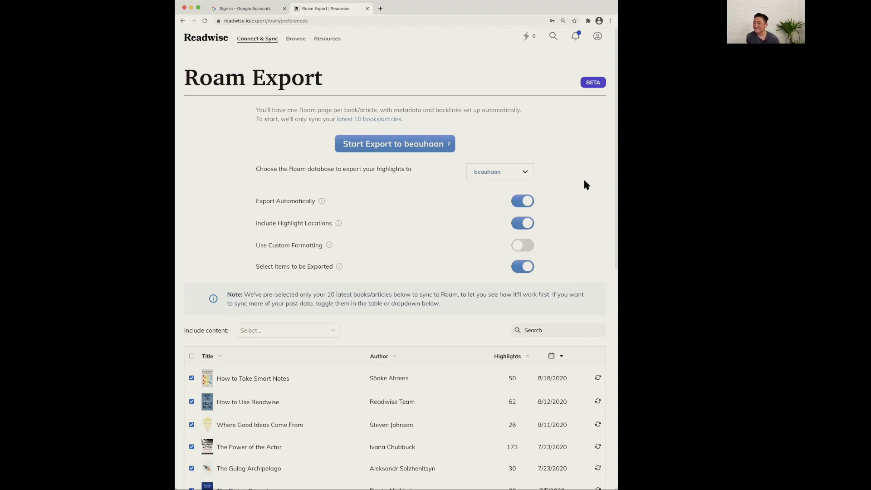
- Read the explanations of the Export Automatically, Include Highlight Locations, Use Custom Formatting and Select Items to be Exported options
scroll(564, 184, down, 2)
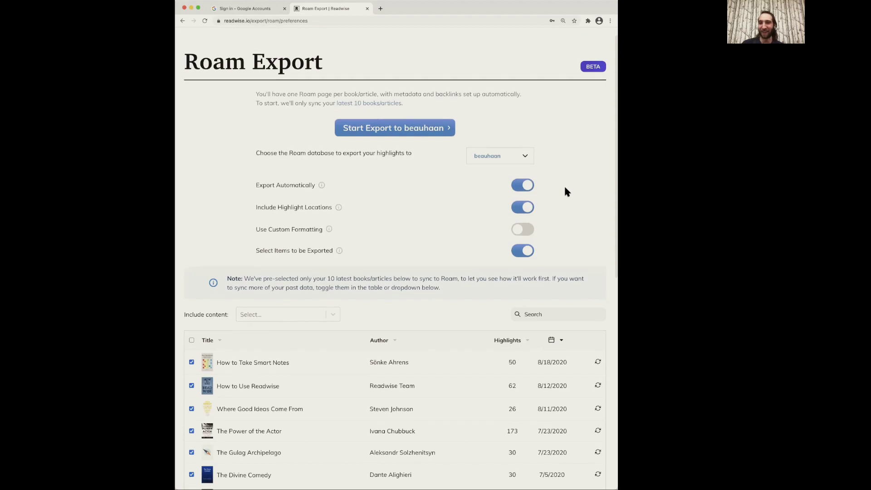
scroll(564, 184, up, 2)
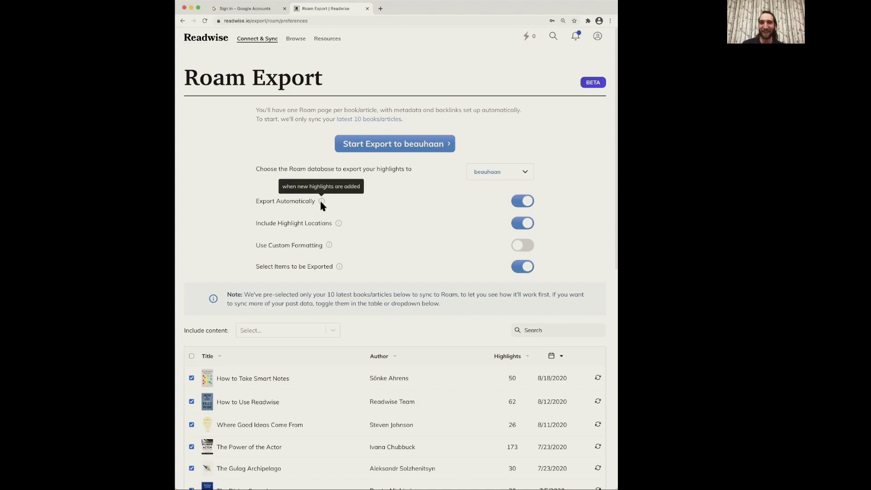
mouse_move(336, 221)
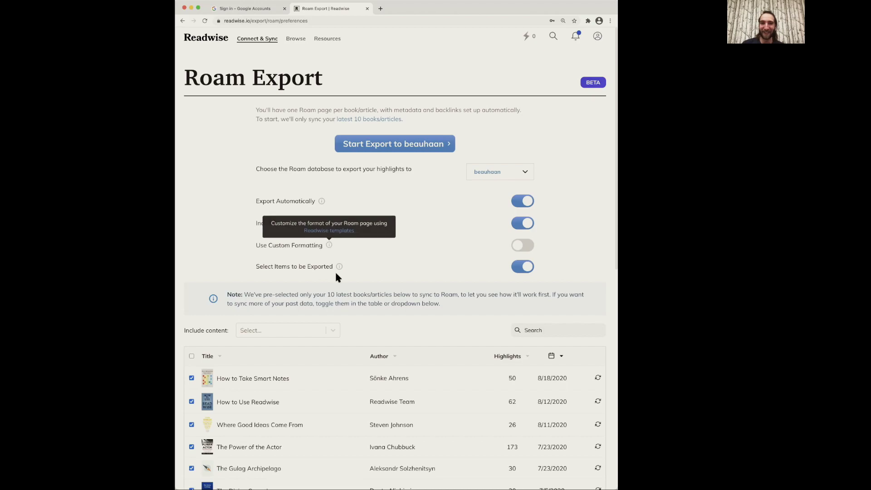
scroll(595, 237, down, 1)
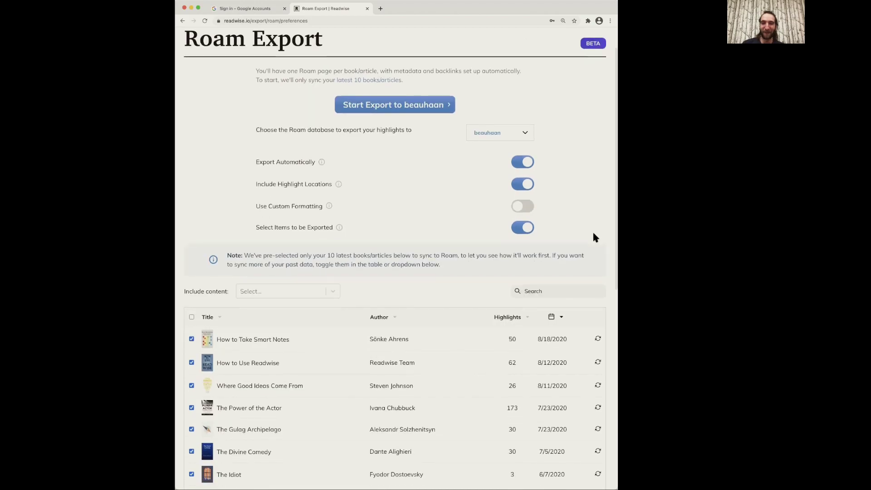
scroll(577, 209, down, 1)
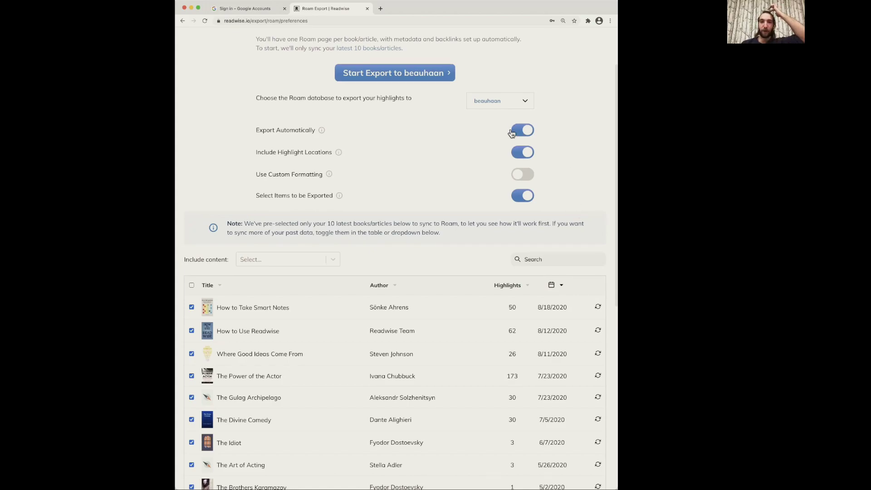
mouse_move(321, 130)
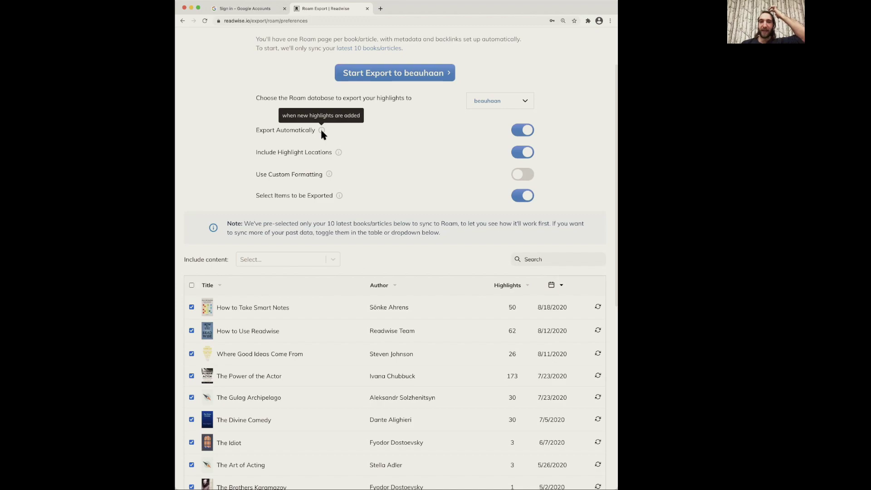
key(super+equal)
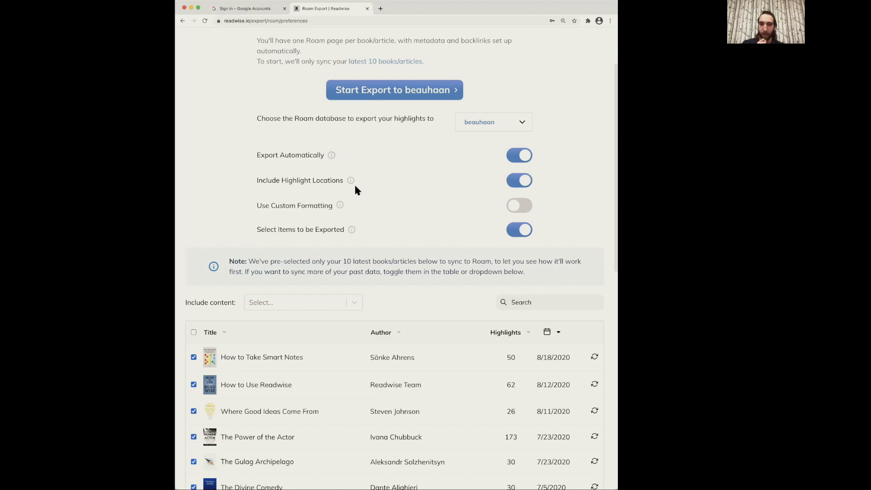
mouse_move(352, 179)
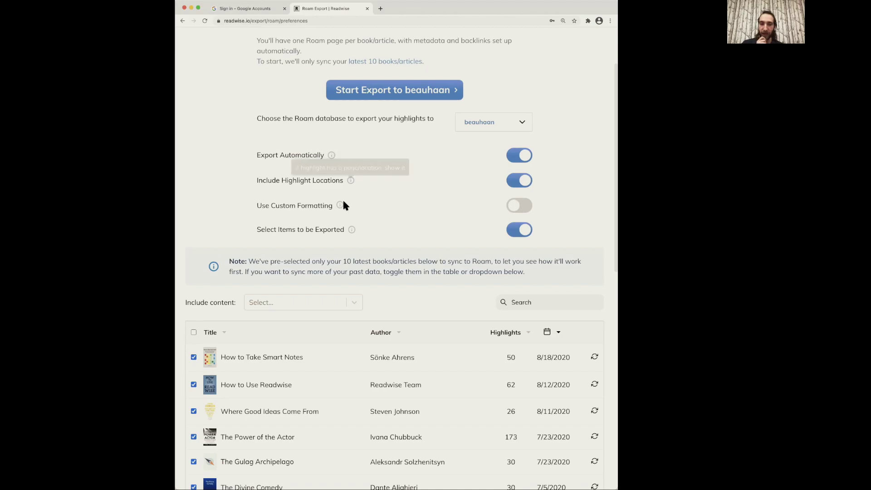
mouse_move(341, 205)
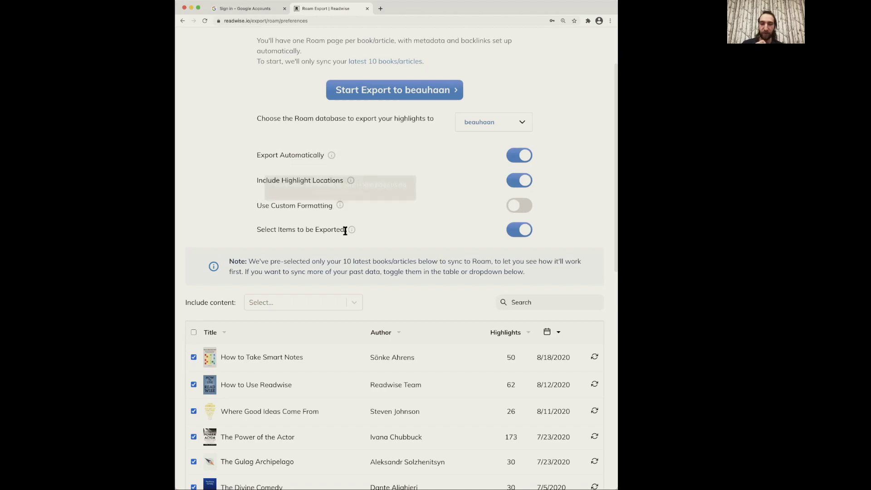
mouse_move(349, 232)
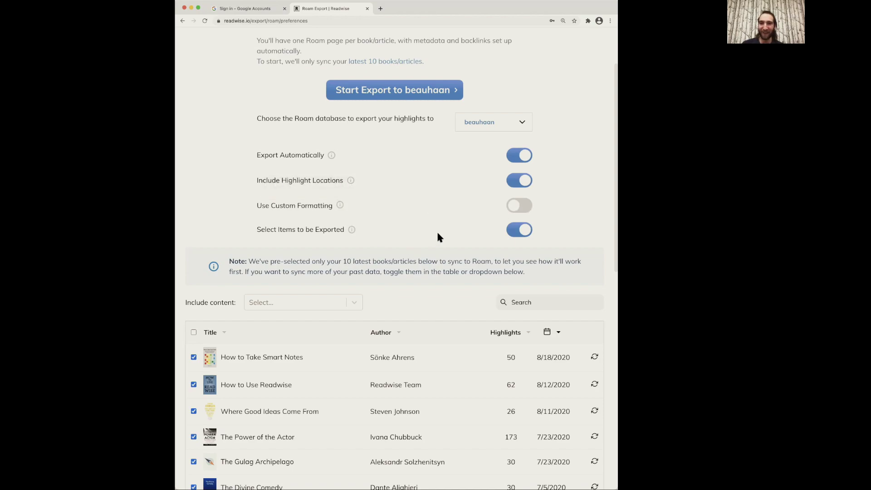
- Turn on Use Custom Formatting to glance at its templates, and turn it back off
click(517, 208)
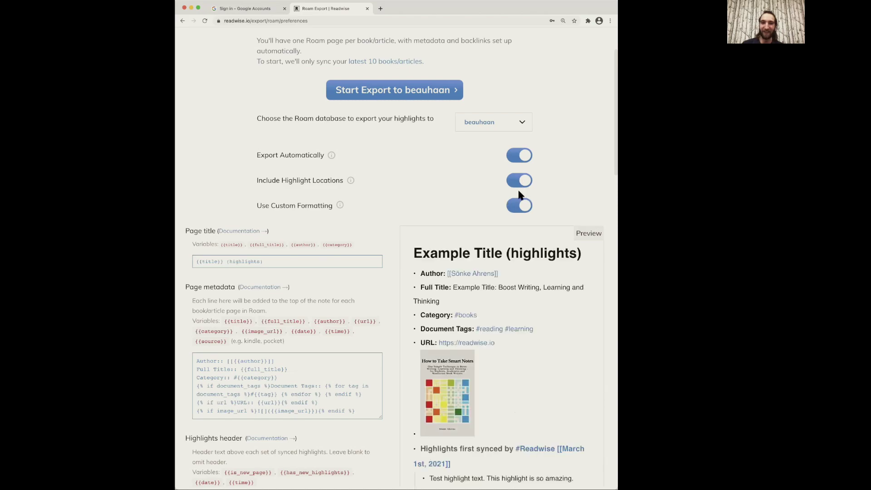
click(519, 205)
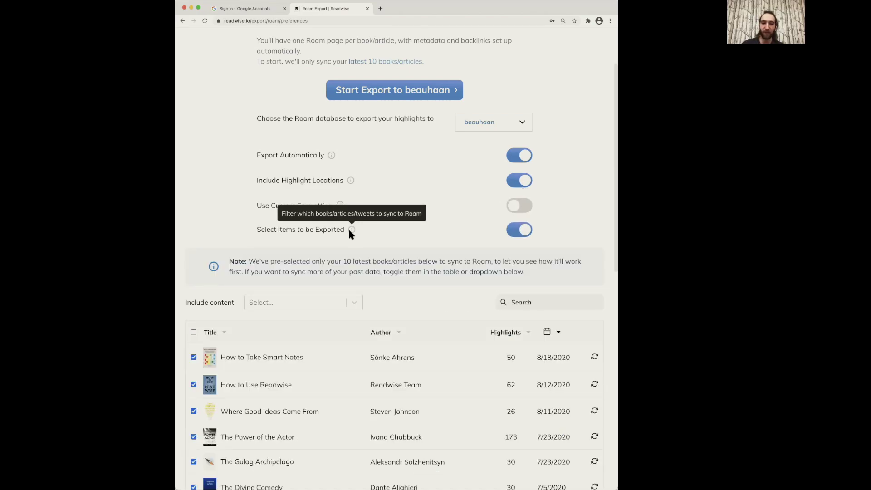
- Deselect all pre-selected books in the export table and select only How to Take Smart Notes
scroll(410, 235, down, 3)
scroll(399, 316, down, 10)
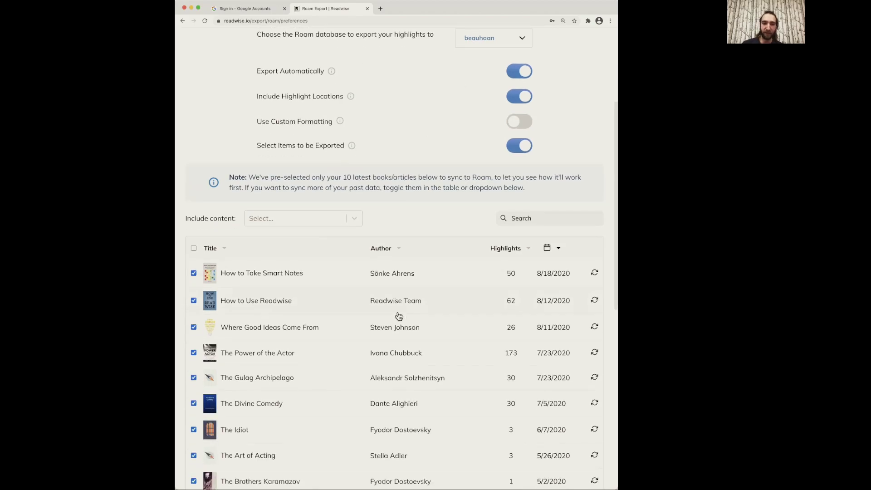
scroll(399, 316, down, 3)
scroll(363, 290, up, 12)
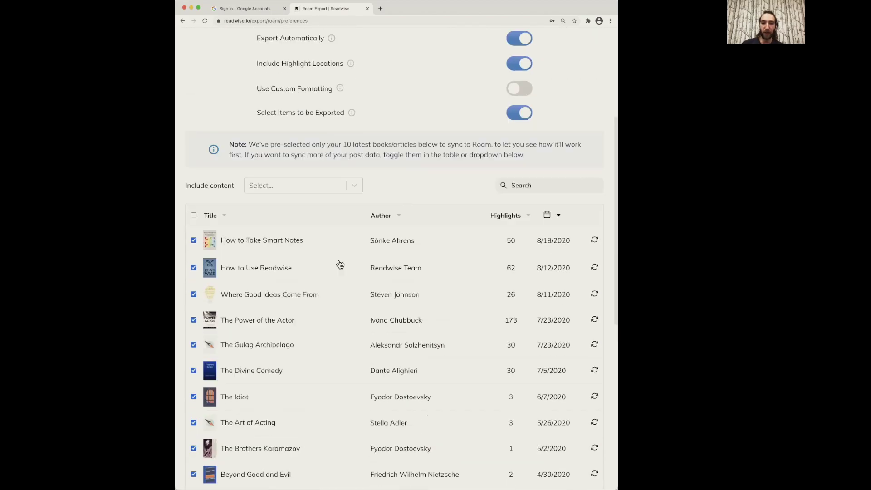
click(194, 251)
click(193, 251)
click(194, 275)
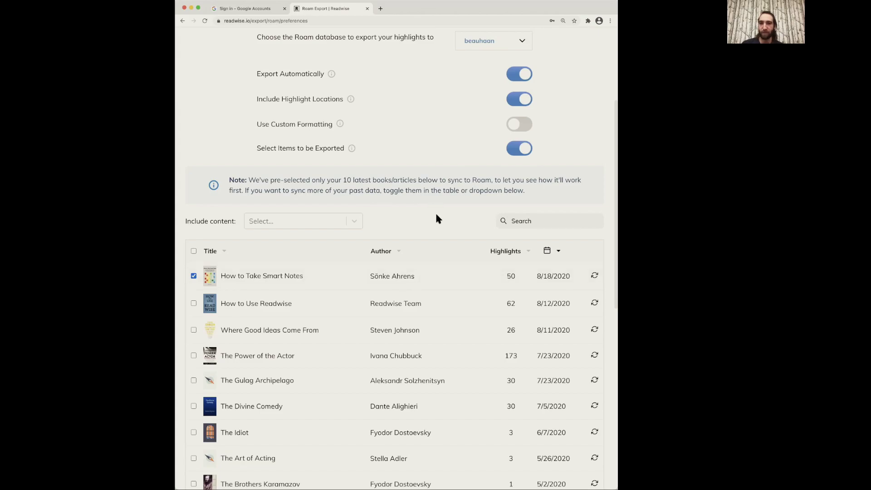
- Turn on Use Custom Formatting for the Roam export
scroll(437, 219, up, 1)
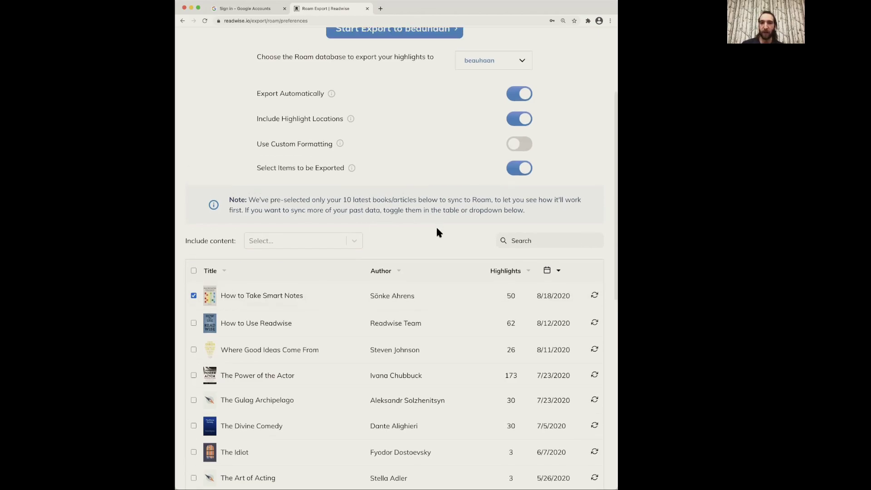
scroll(441, 231, up, 3)
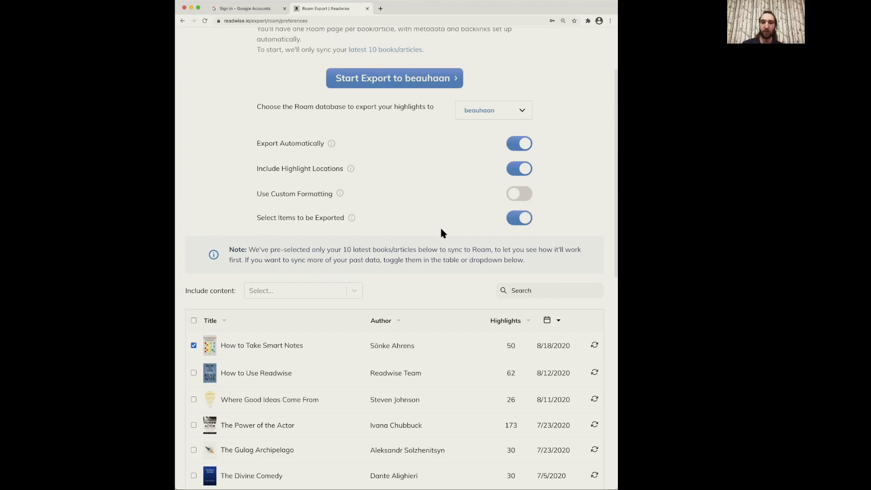
click(526, 199)
- Examine the templates for page title, page metadata, highlights header, highlight and sync notification, highlighting the page metadata template without editing it
scroll(550, 158, down, 2)
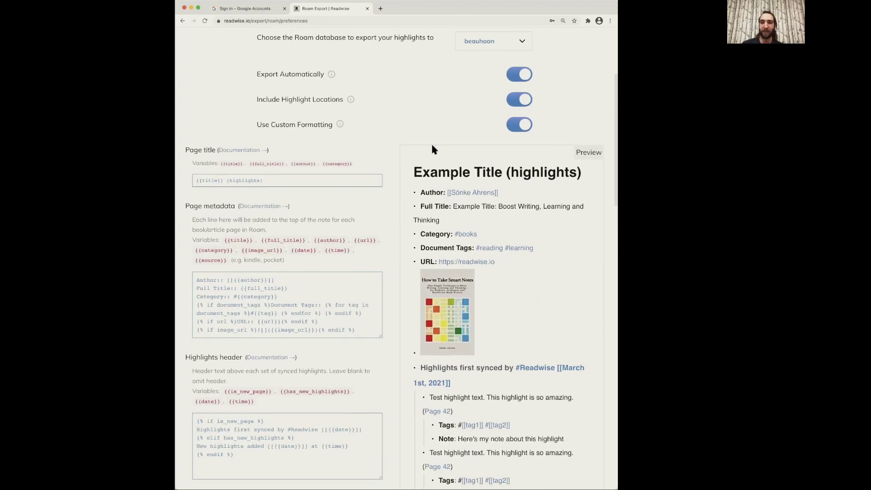
scroll(386, 138, down, 1)
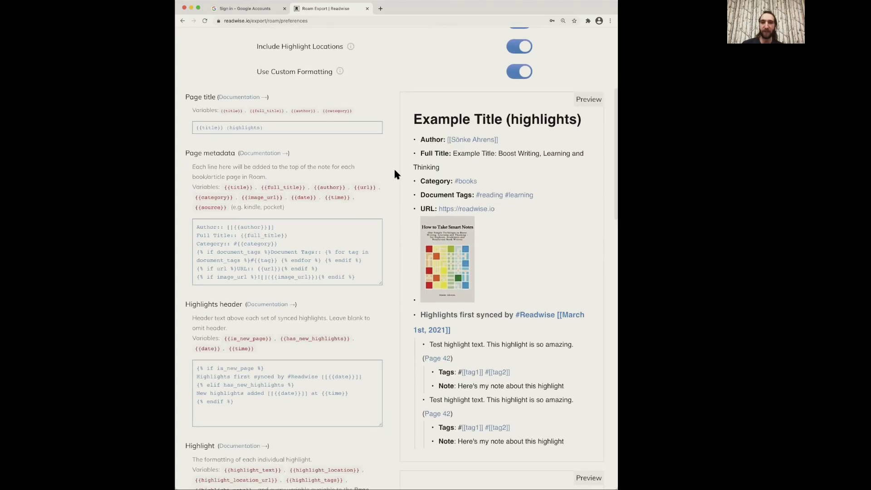
scroll(393, 168, down, 2)
scroll(395, 173, down, 5)
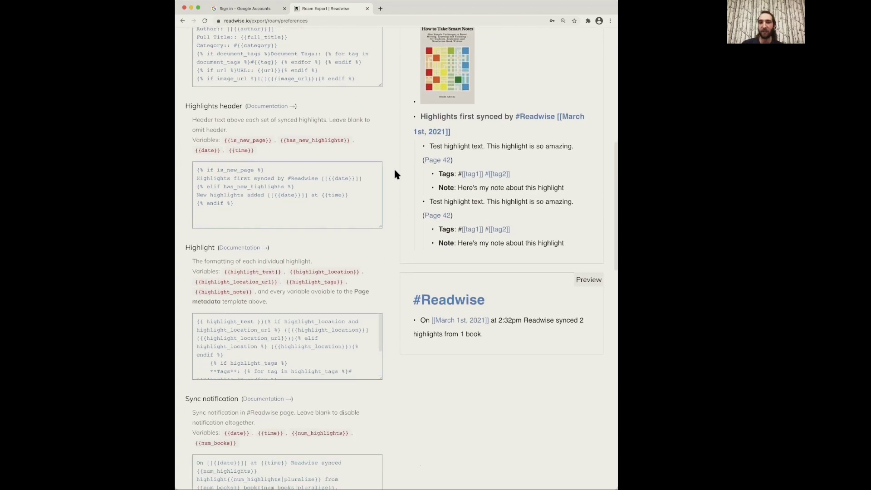
scroll(394, 171, down, 3)
scroll(395, 171, up, 3)
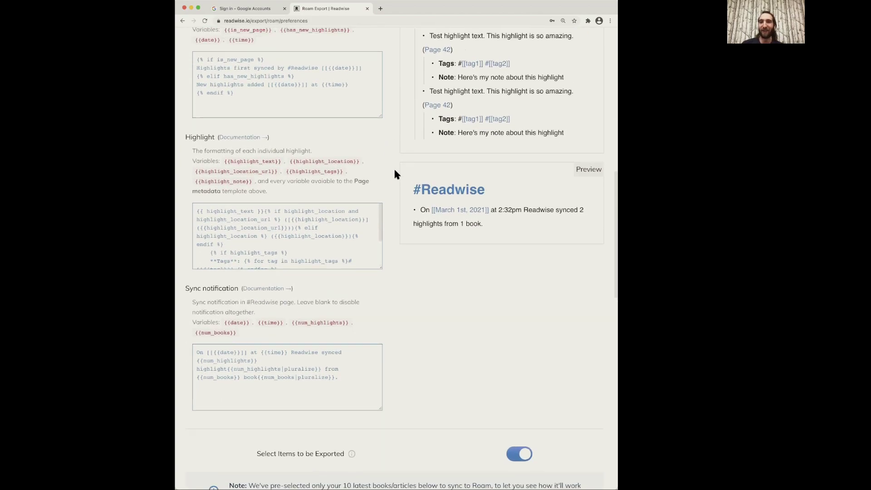
scroll(395, 174, up, 6)
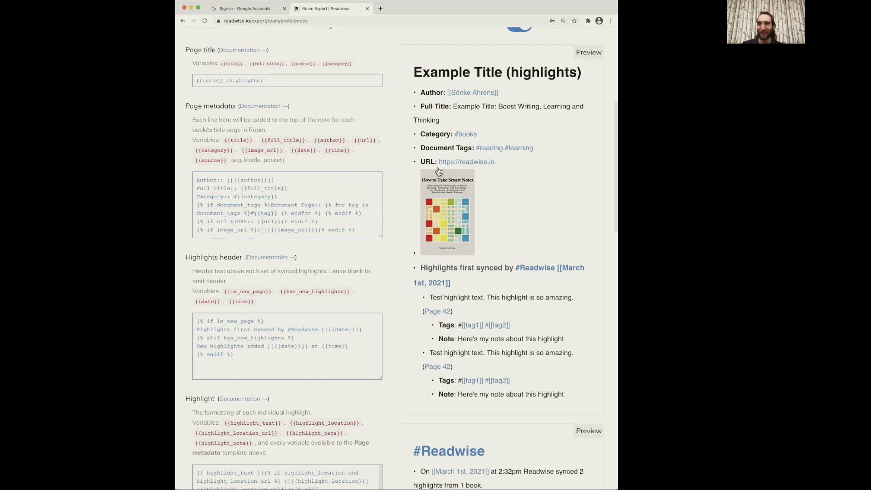
scroll(557, 177, down, 1)
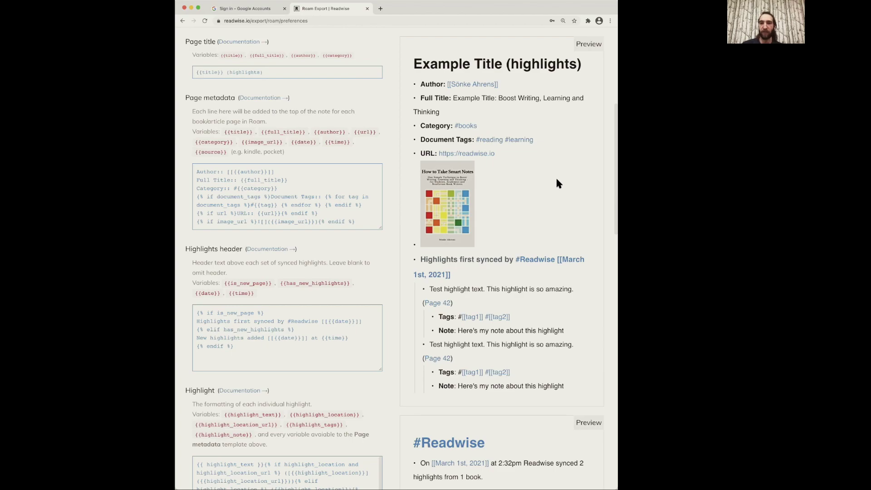
scroll(556, 175, up, 1)
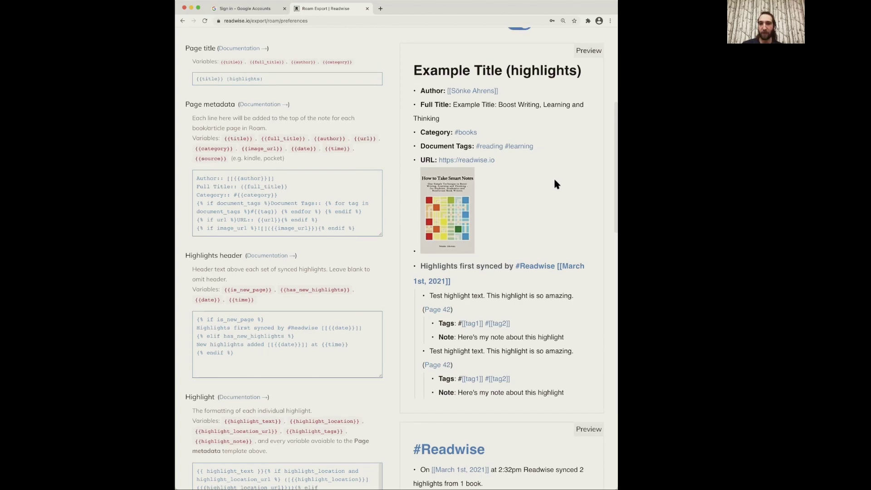
drag(317, 180, 369, 236)
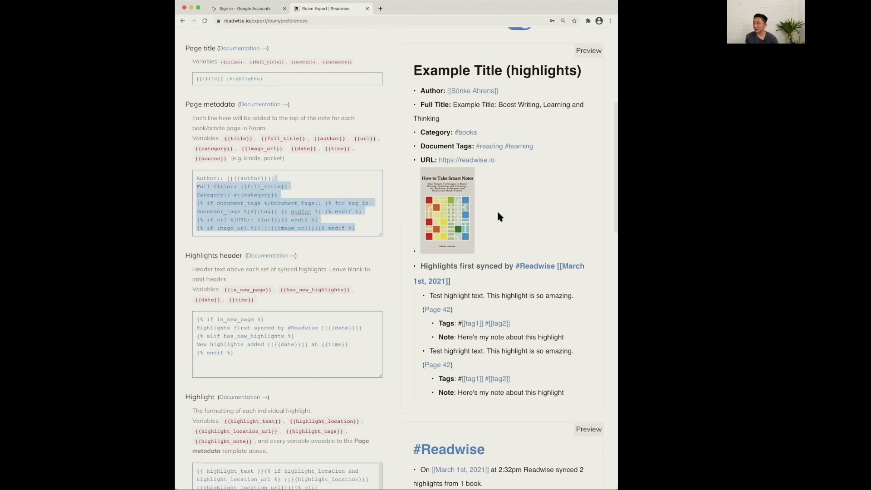
click(394, 221)
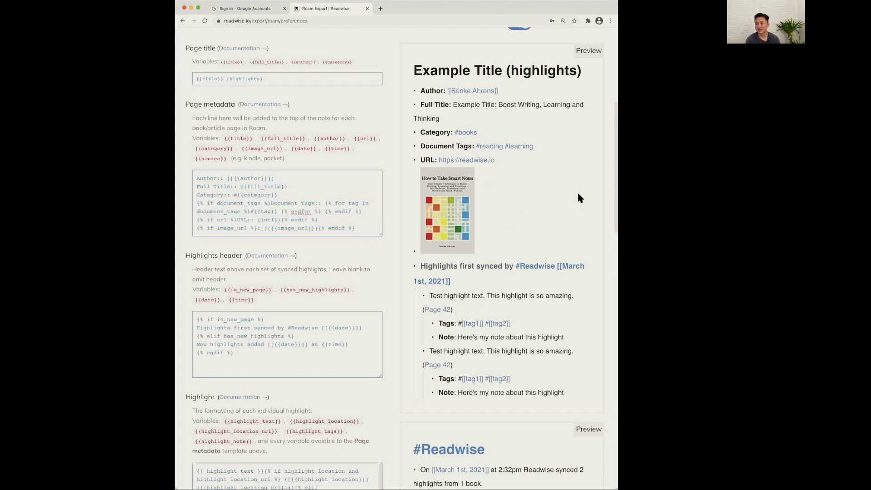
- Review the example page and #Readwise previews alongside their templates, and highlight the example page's title
scroll(589, 221, down, 5)
scroll(589, 221, up, 3)
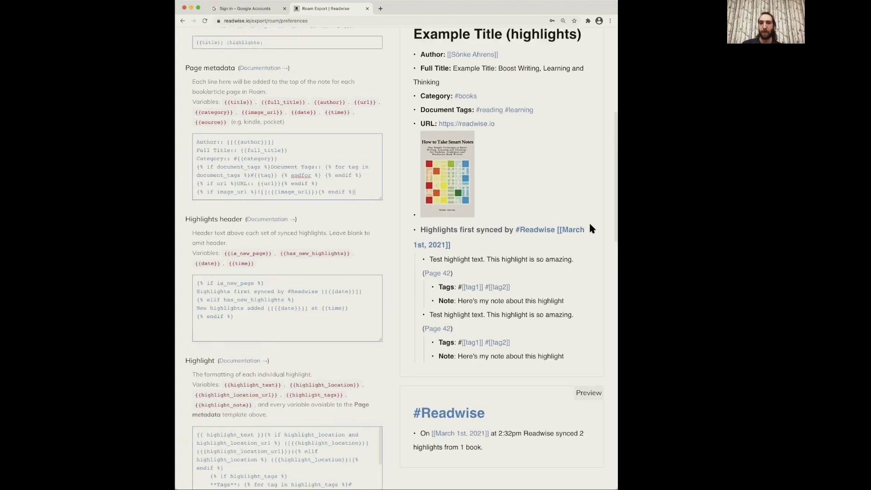
scroll(590, 225, up, 5)
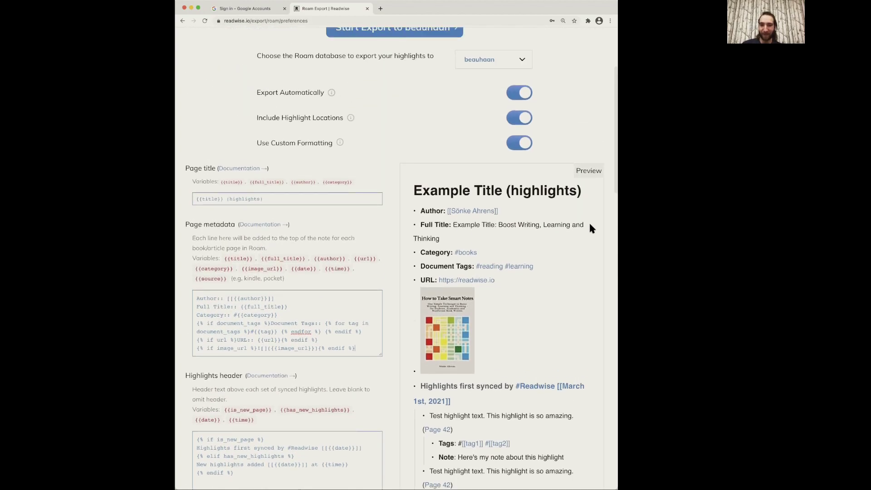
scroll(587, 286, down, 2)
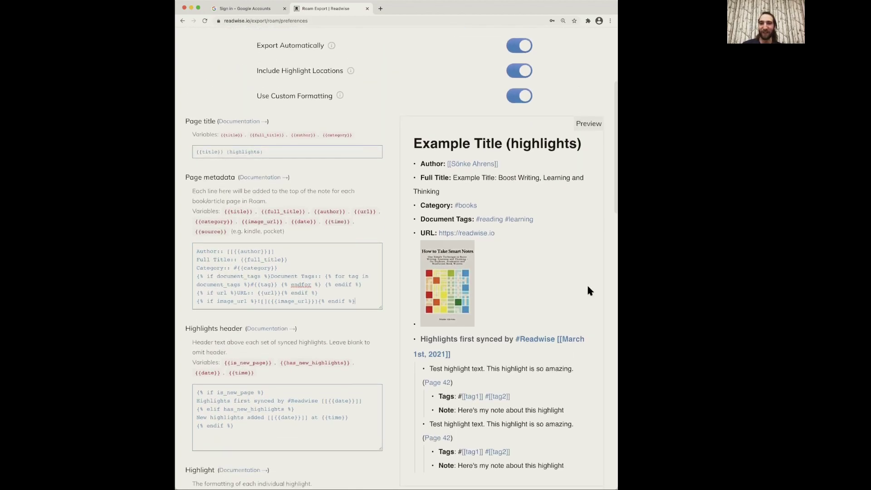
scroll(588, 286, down, 2)
scroll(588, 286, down, 2)
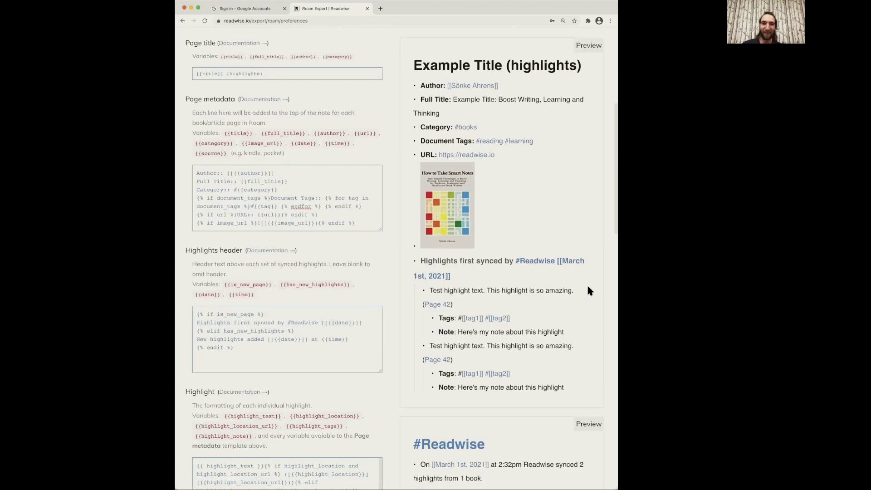
scroll(588, 287, down, 5)
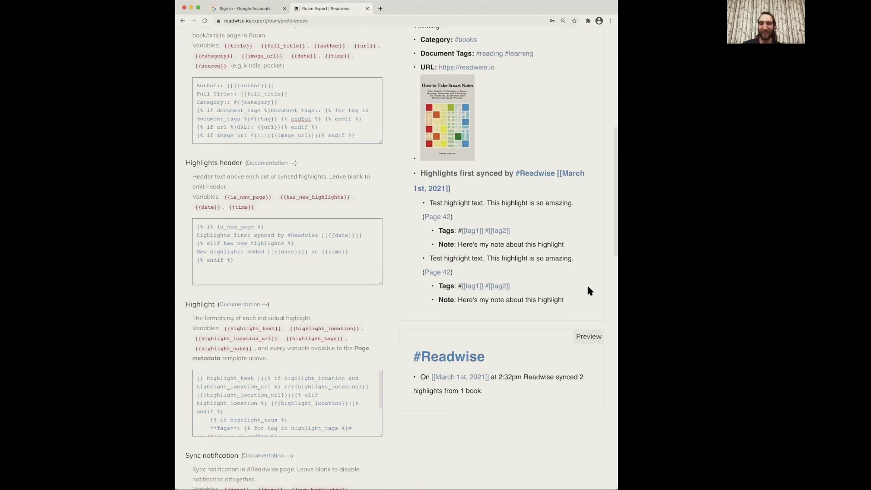
scroll(588, 289, down, 1)
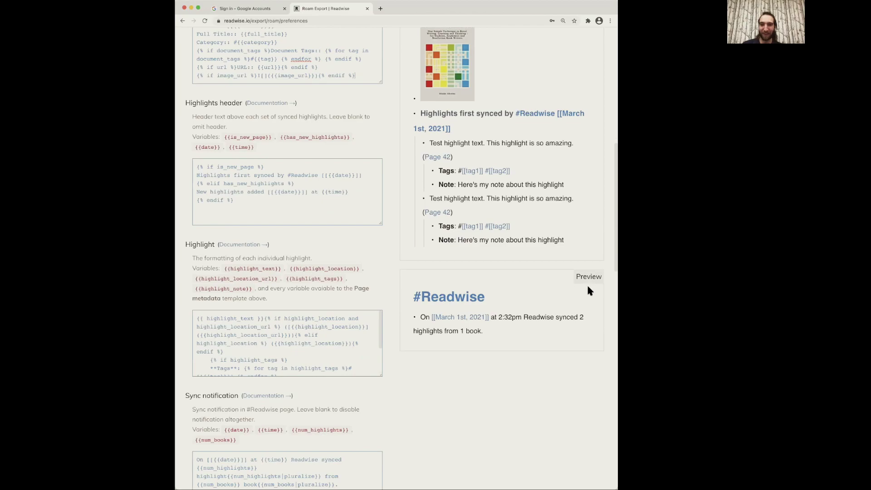
scroll(587, 289, up, 8)
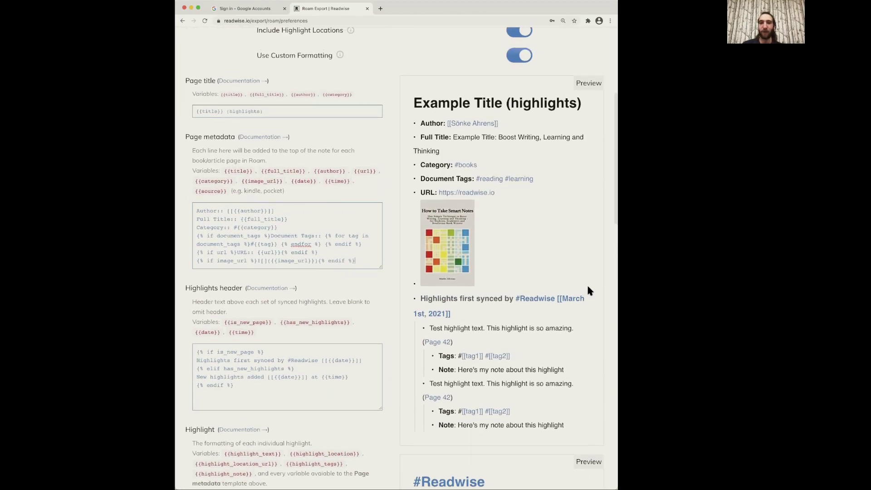
scroll(588, 290, up, 2)
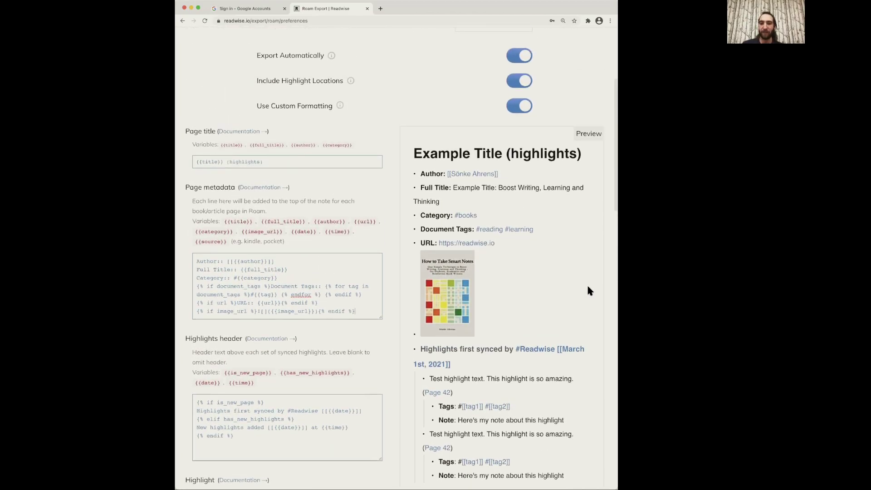
drag(407, 148, 595, 161)
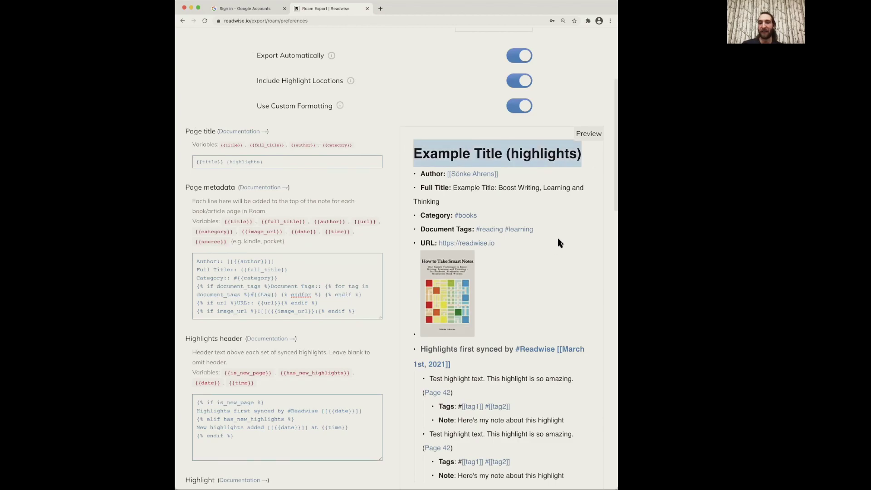
- Highlight the first-synced header and its test highlights in the example page preview, and clear the selection
scroll(575, 254, down, 3)
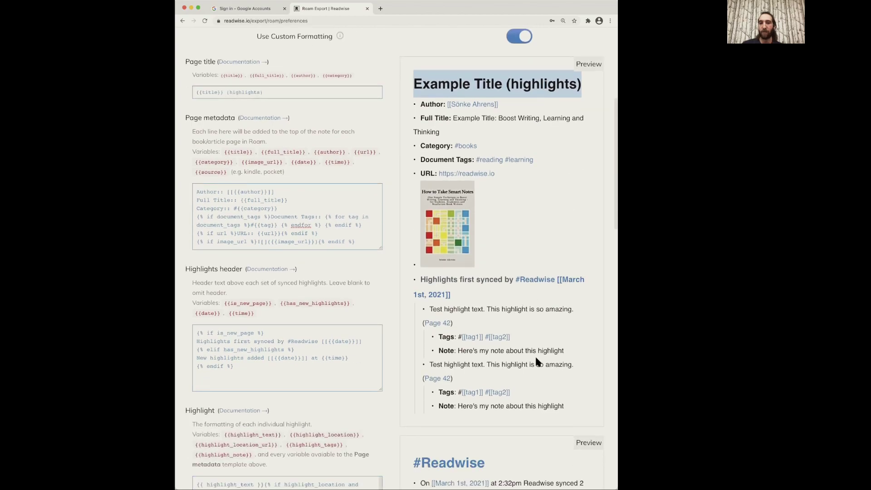
drag(550, 404, 408, 284)
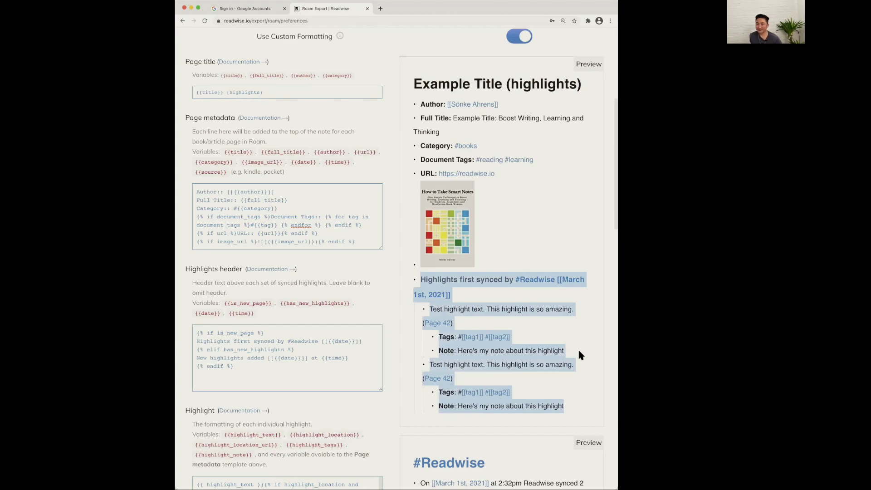
click(573, 237)
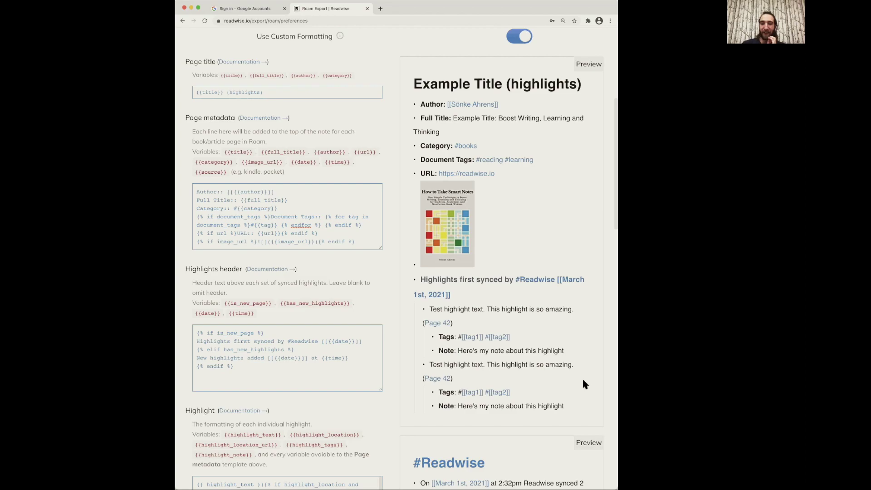
- Start the highlight export to the selected Roam database
scroll(581, 380, down, 3)
scroll(579, 377, up, 15)
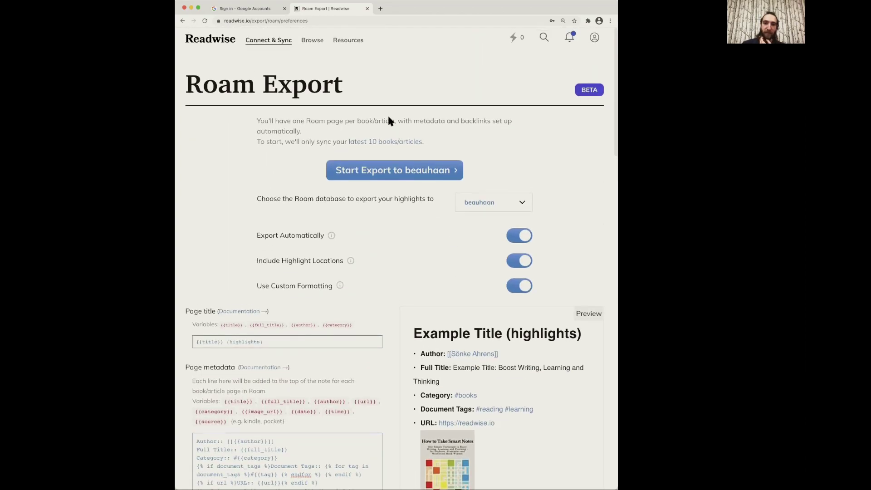
click(401, 176)
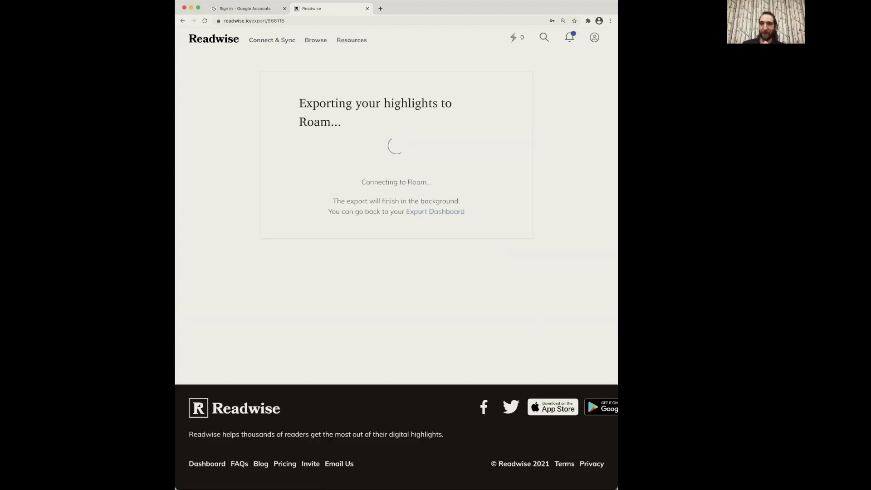
- Load roamresearch.com in the unused browser tab and open the hosted graph chosen for the export
click(265, 10)
click(279, 21)
text(roam)
key(Return)
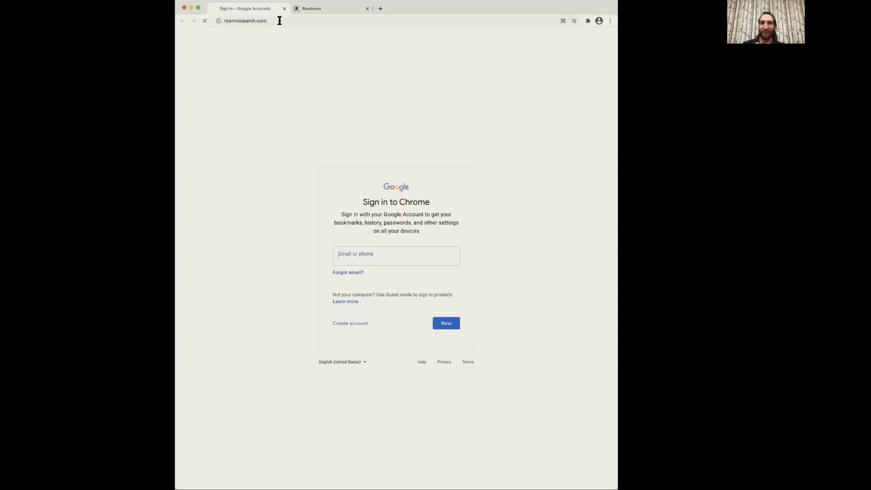
click(568, 35)
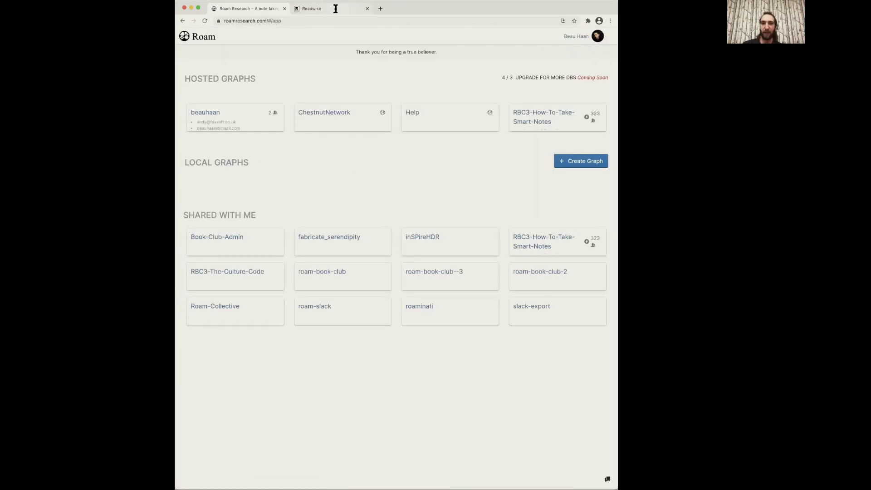
click(203, 116)
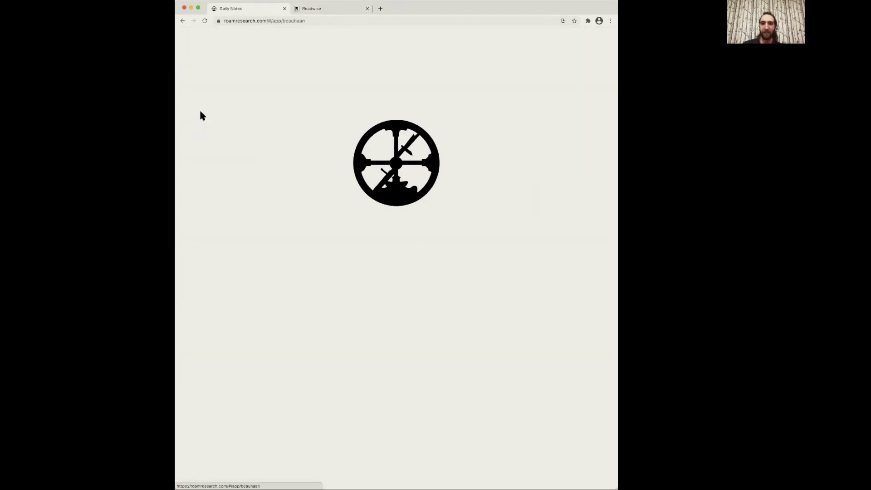
- Check the export progress in Readwise, return to Roam and collapse the 17:40 block in the daily notes
click(332, 11)
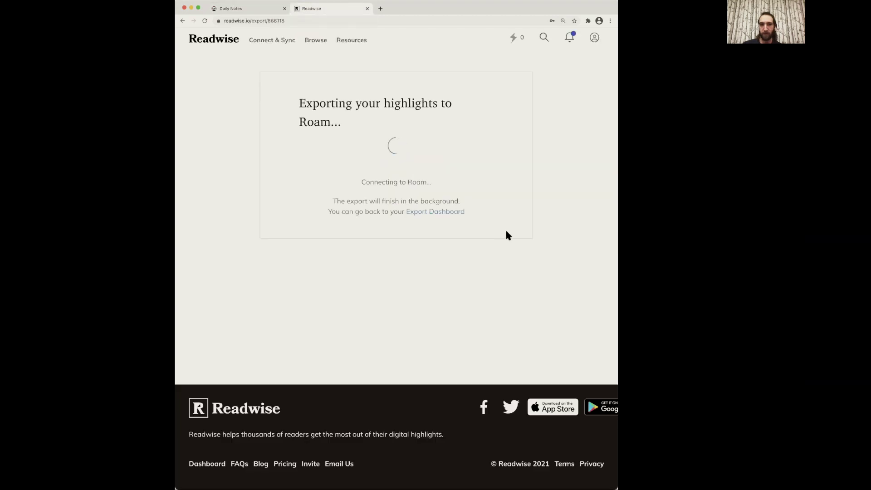
click(253, 9)
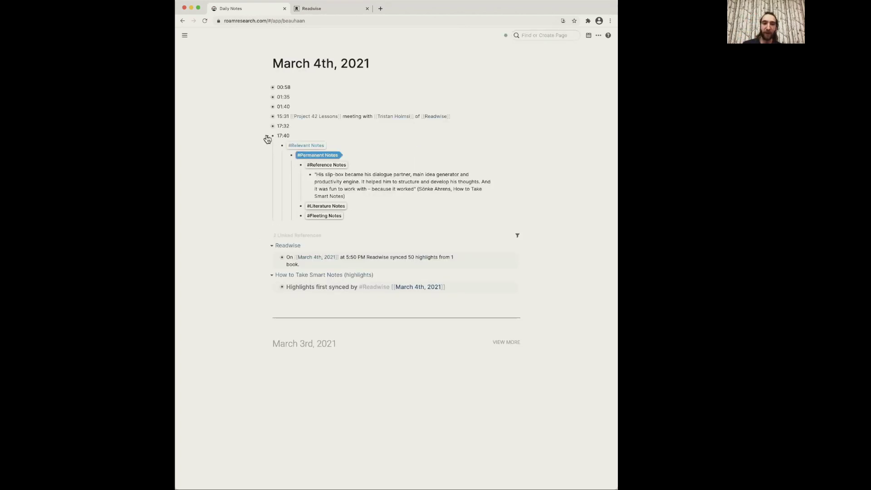
click(267, 136)
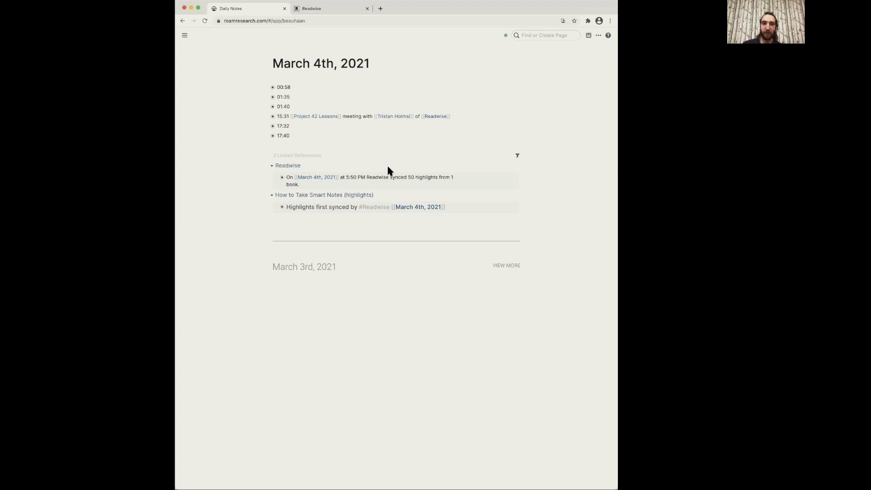
- Expand the Readwise sync entry in the linked references, and open the Readwise page with that entry expanded
click(277, 178)
click(287, 165)
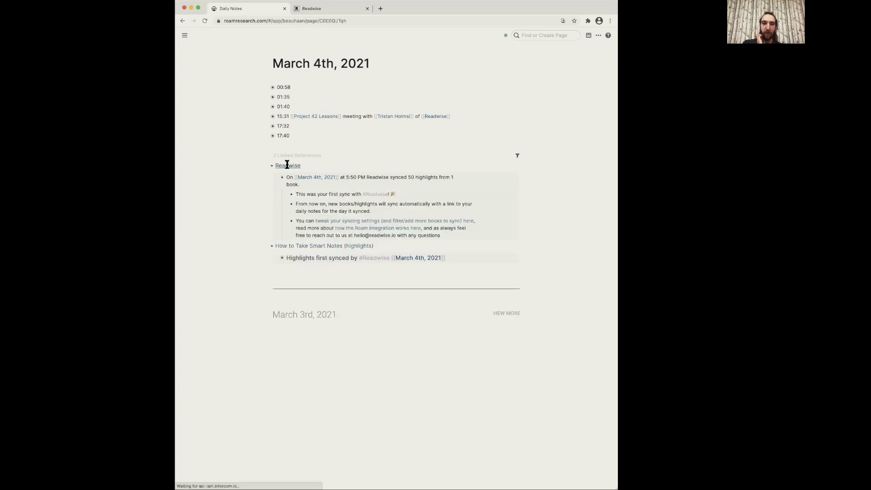
click(267, 89)
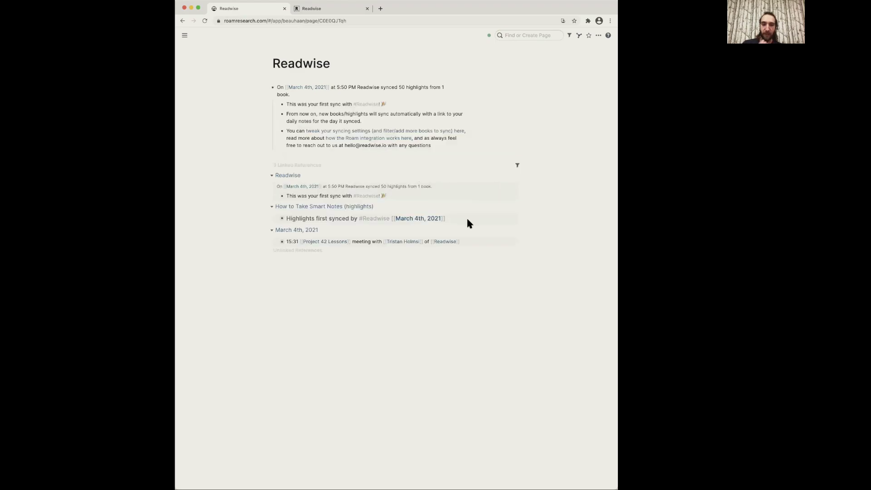
- Open the How to Take Smart Notes (highlights) page and expand all synced highlights with their tags and notes
click(318, 207)
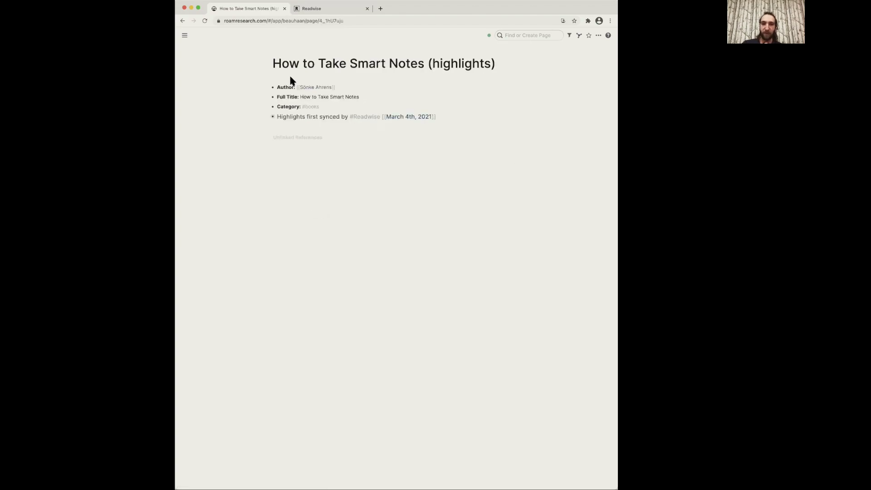
click(267, 119)
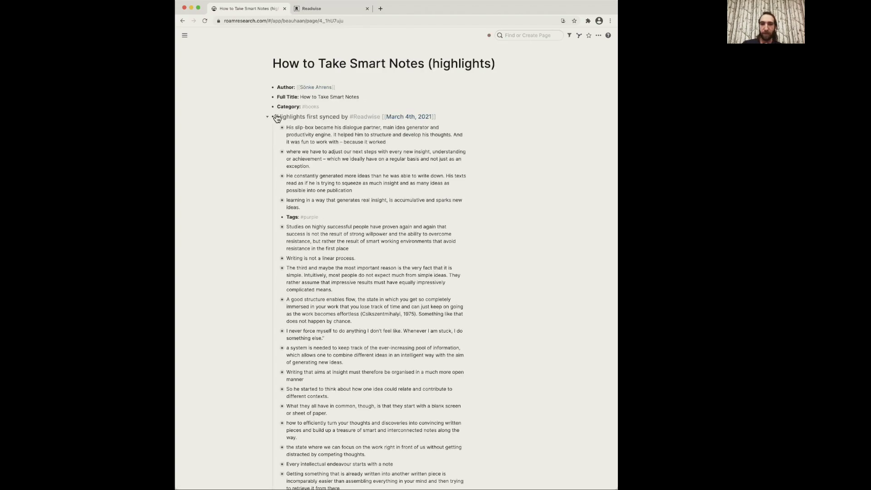
scroll(454, 206, down, 3)
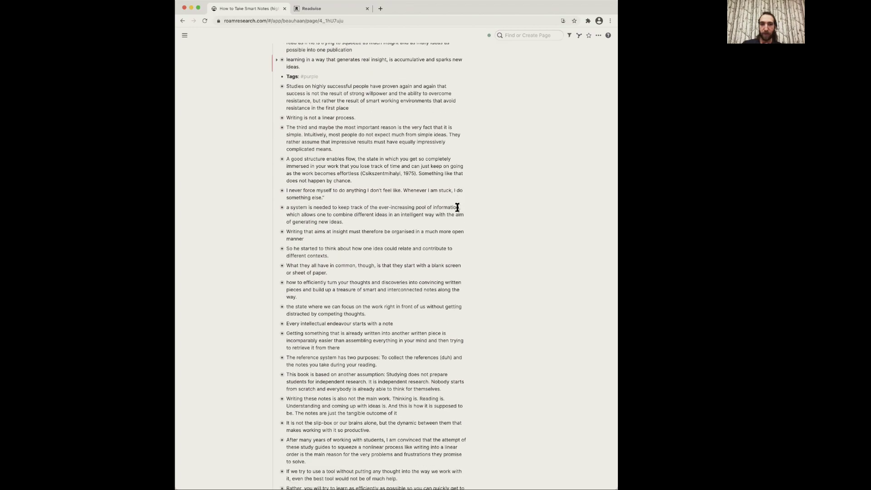
scroll(457, 207, up, 3)
click(276, 129)
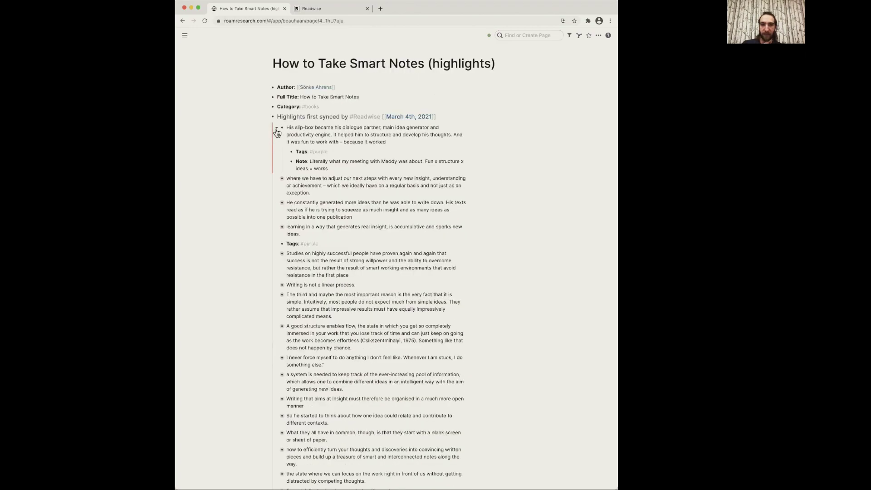
right_click(305, 68)
click(335, 92)
- Read through the synced highlights with their tags and notes, and return to the beginning of the page
scroll(458, 181, down, 5)
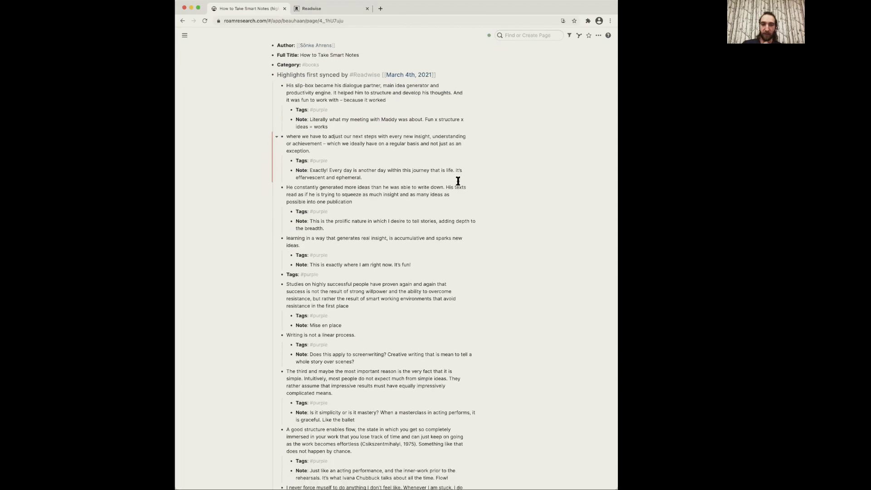
scroll(458, 181, down, 3)
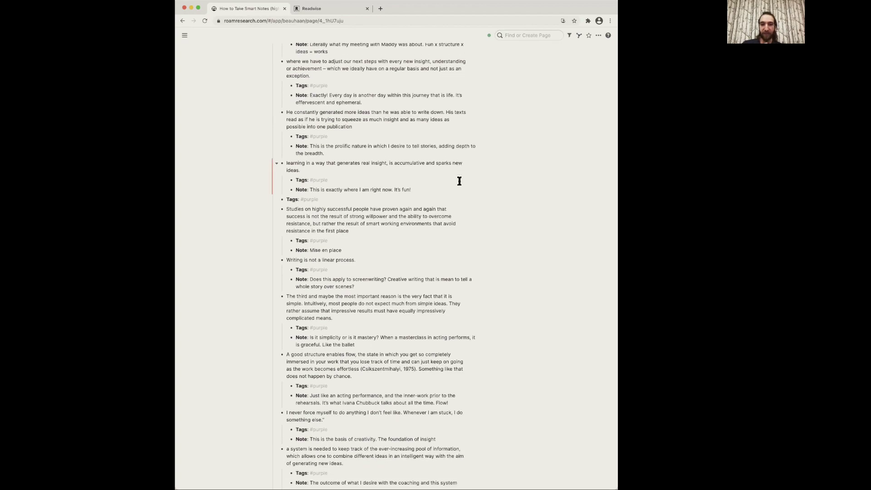
scroll(459, 181, down, 3)
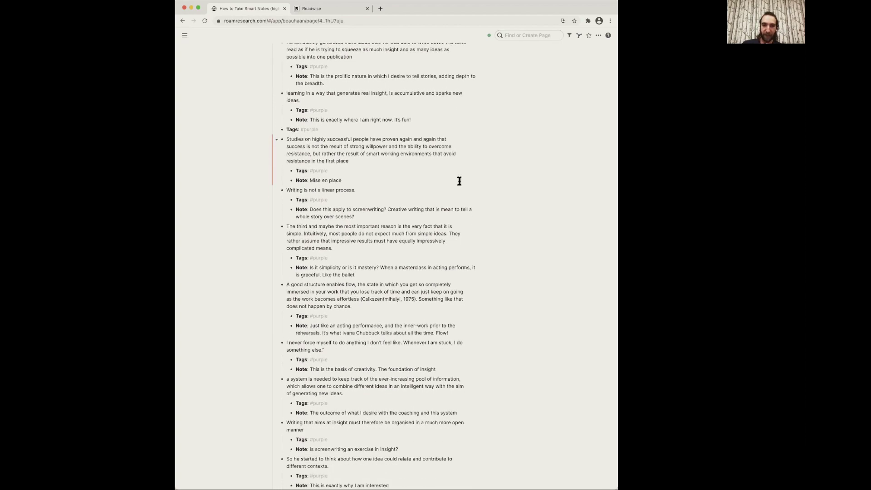
scroll(459, 181, down, 6)
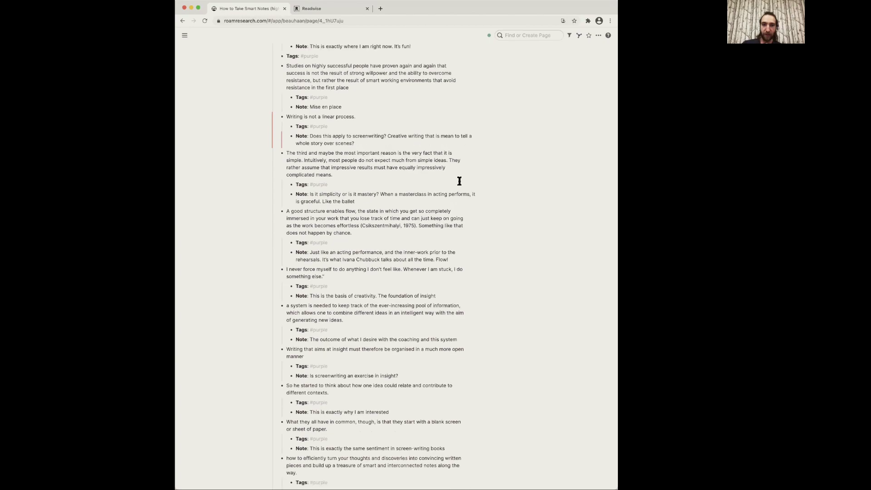
scroll(459, 181, down, 5)
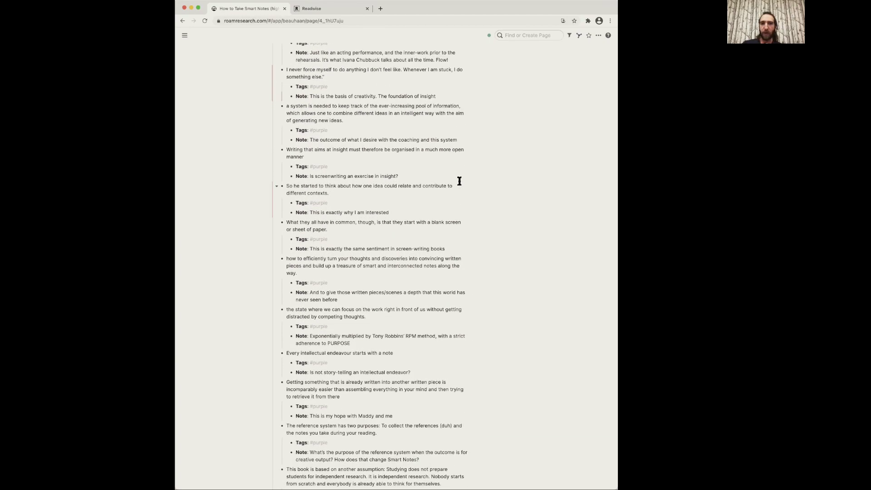
scroll(458, 179, down, 2)
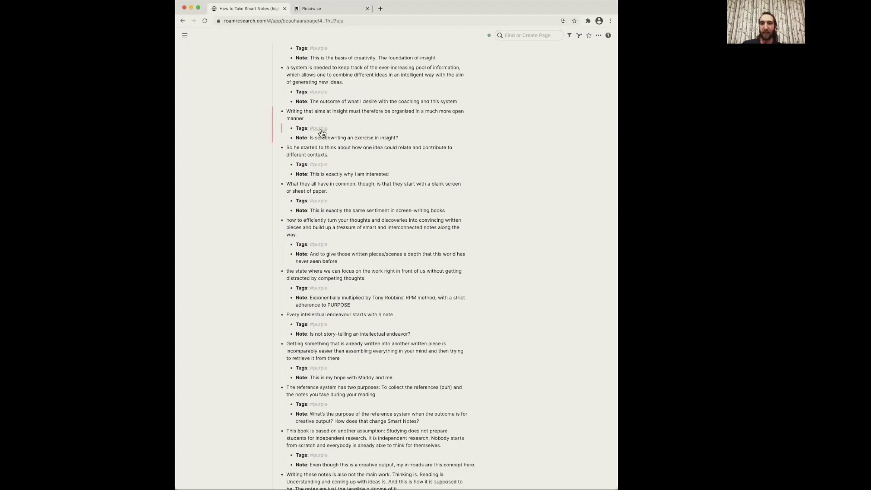
scroll(468, 198, down, 5)
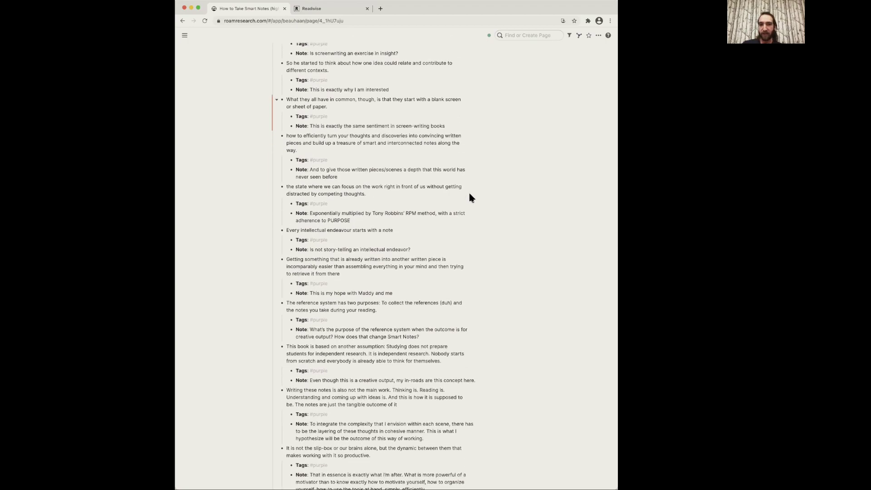
scroll(470, 195, down, 4)
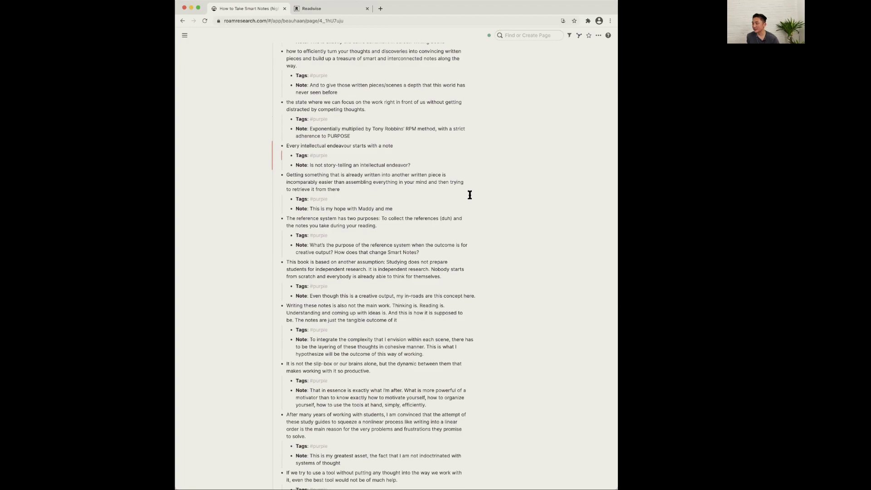
scroll(470, 195, down, 10)
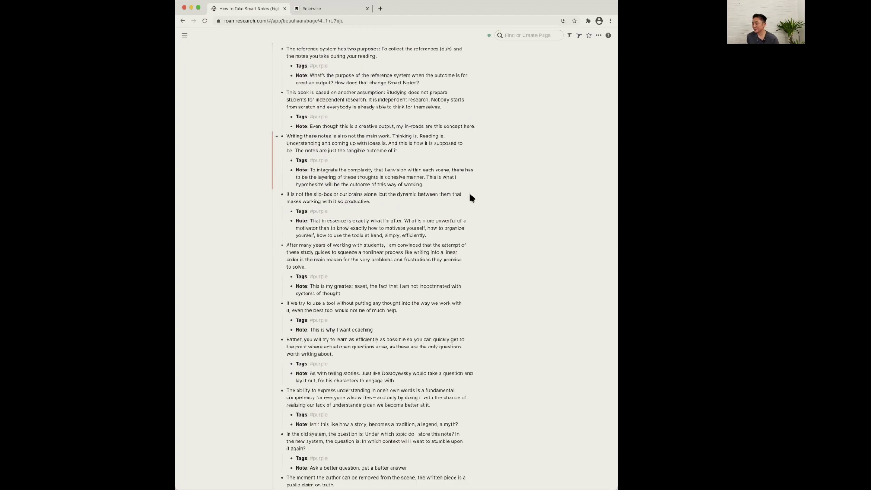
scroll(469, 194, up, 20)
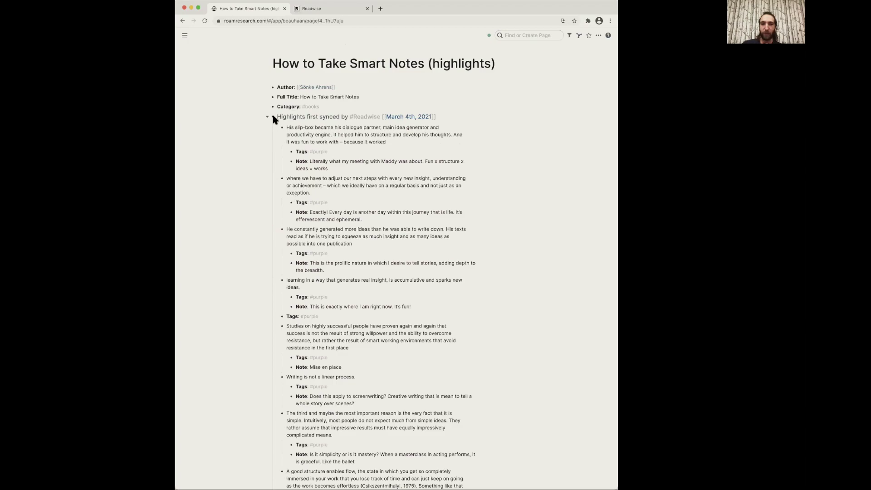
- Display the highlights under the "Highlights first synced by #Readwise" block as a numbered list
right_click(273, 116)
click(308, 216)
scroll(496, 234, down, 2)
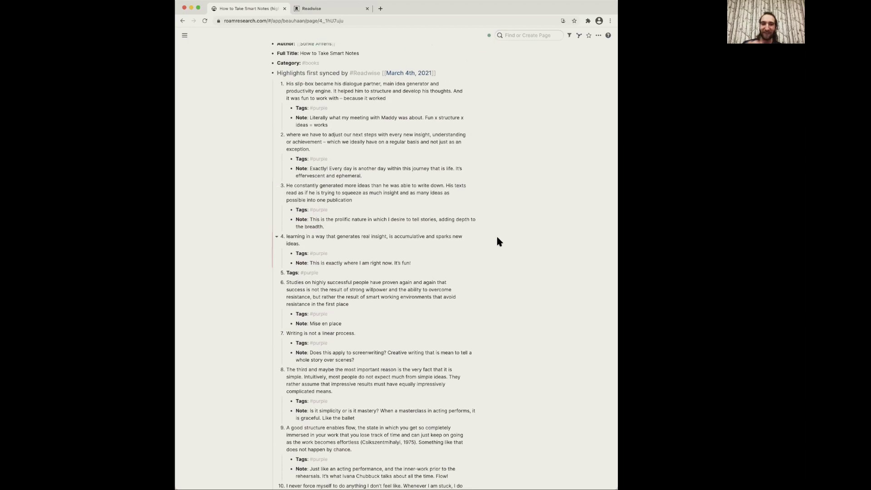
- Inspect the standalone Tags item at number 5 without changing it, and look over the surrounding numbered highlights
scroll(497, 241, up, 1)
click(340, 295)
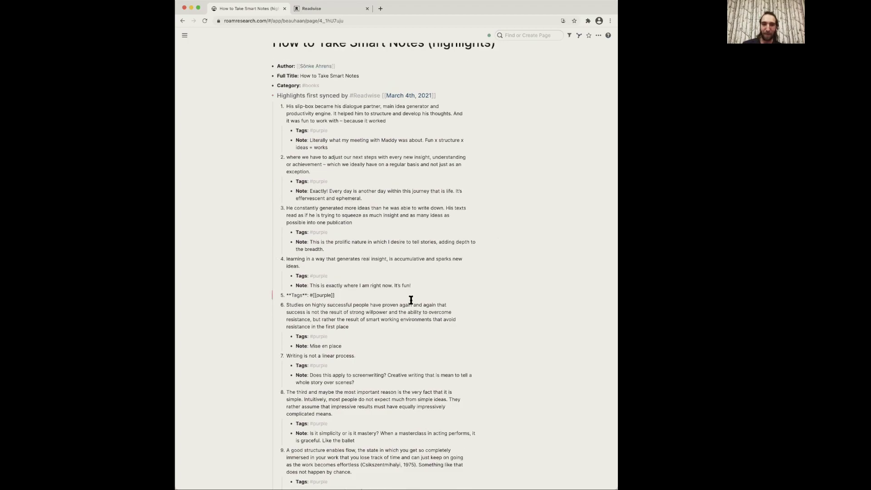
click(493, 298)
scroll(503, 293, down, 2)
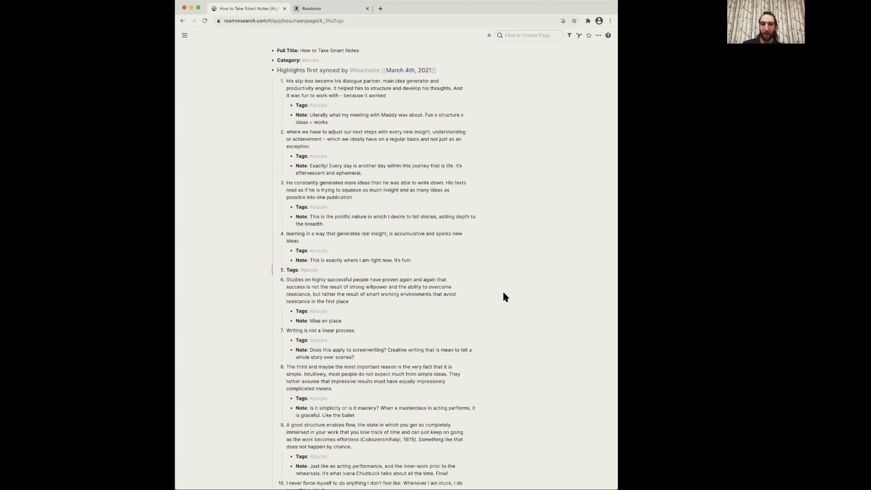
scroll(503, 296, down, 4)
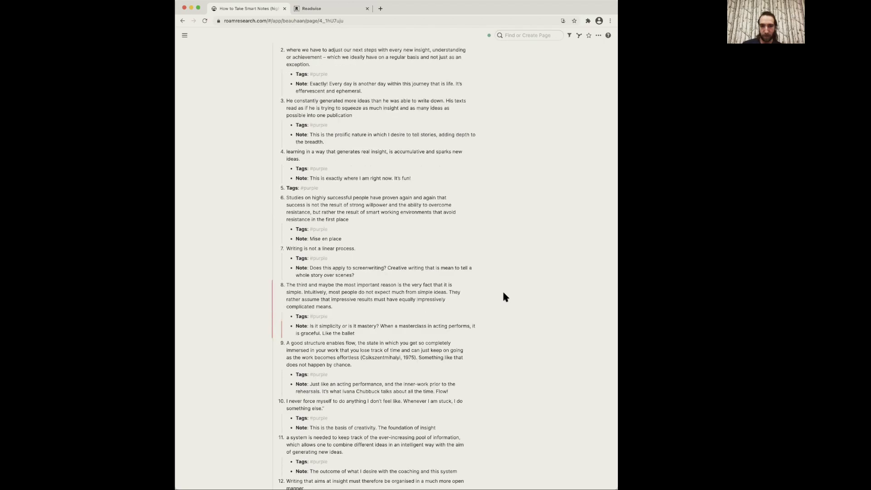
scroll(503, 296, up, 5)
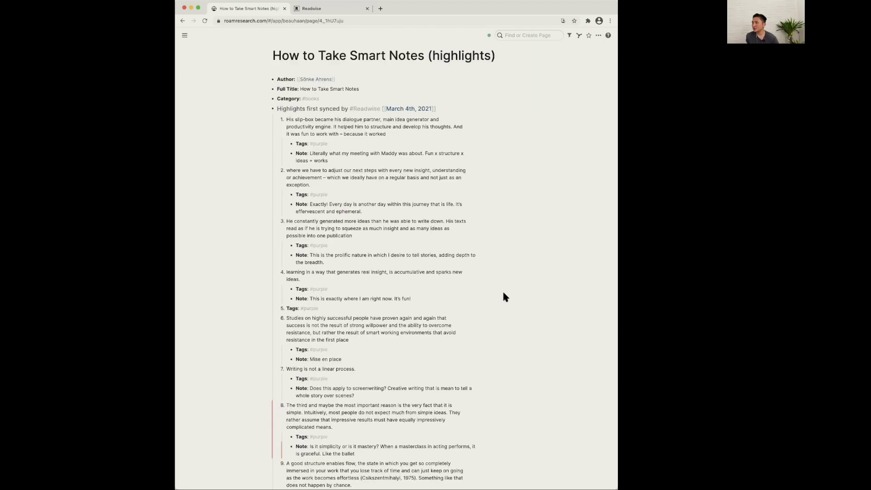
- Copy the block reference of the first highlight and expand the 17:40 entry in the March 4th, 2021 daily note
right_click(283, 129)
click(278, 134)
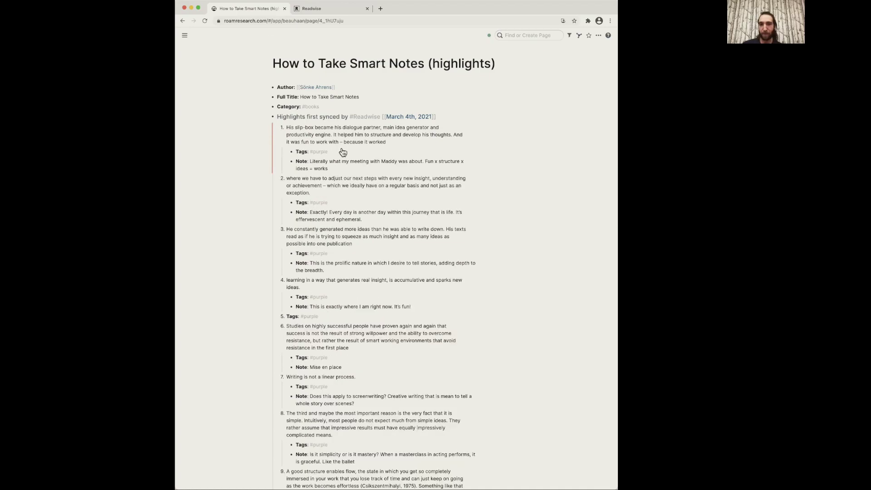
key(ctrl+shift+d)
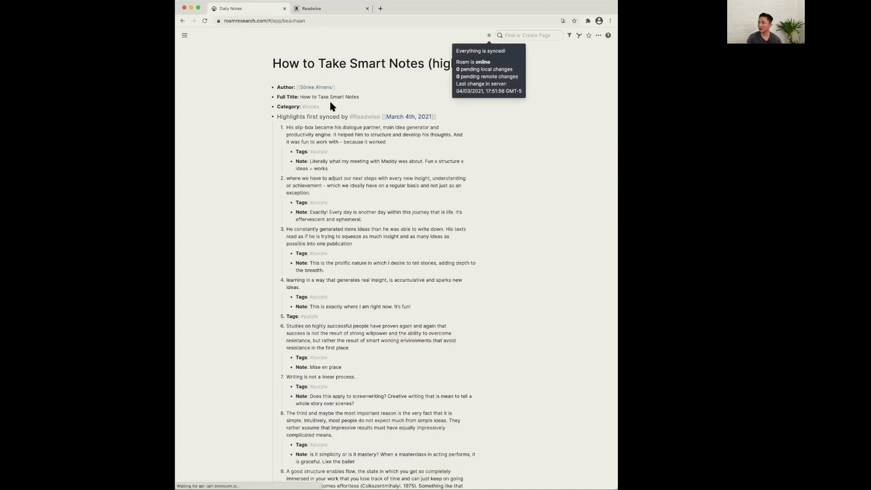
click(267, 137)
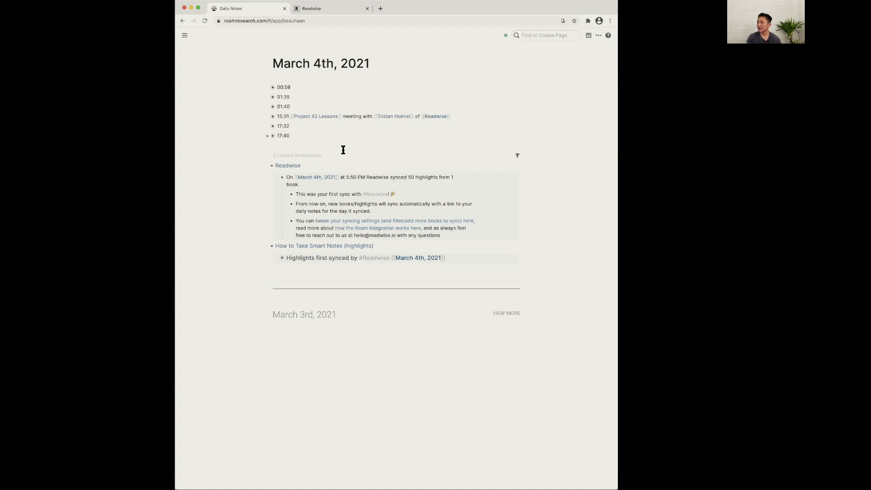
- Add a link to the copied highlight block beside the #Reference Notes tag, using the alias "Sonkes' book"
click(393, 162)
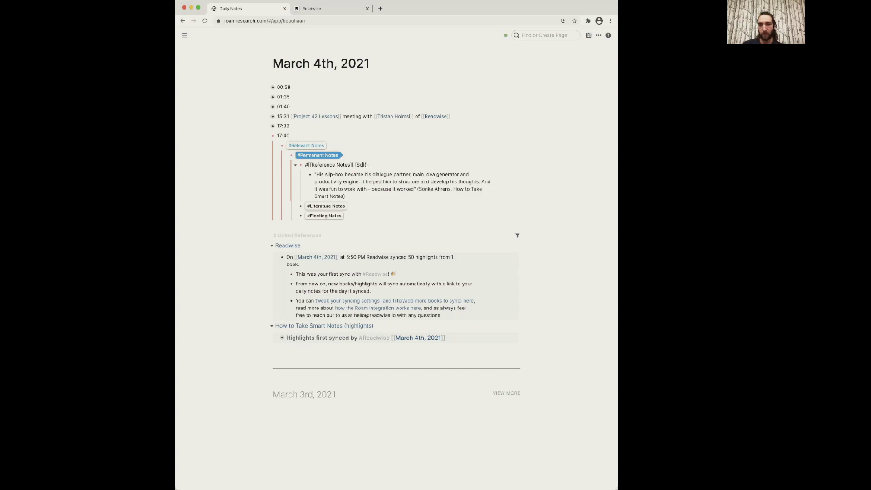
text([Sonkes' )
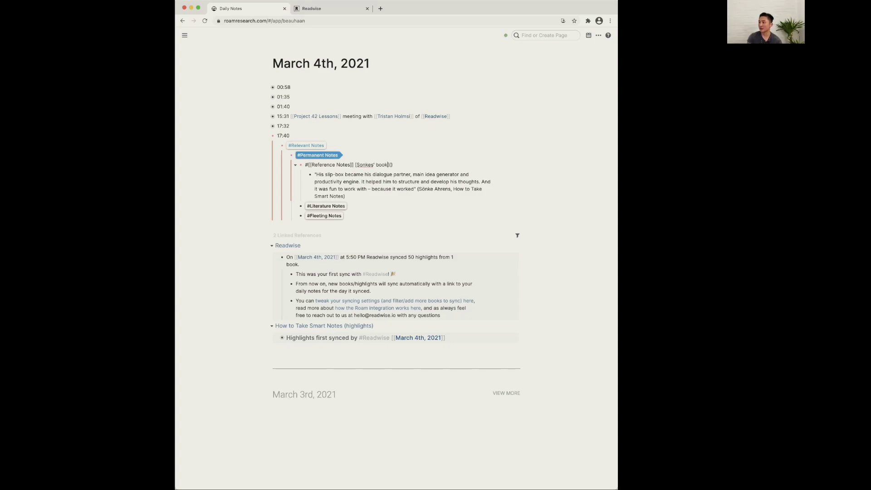
text(book)
key(Escape)
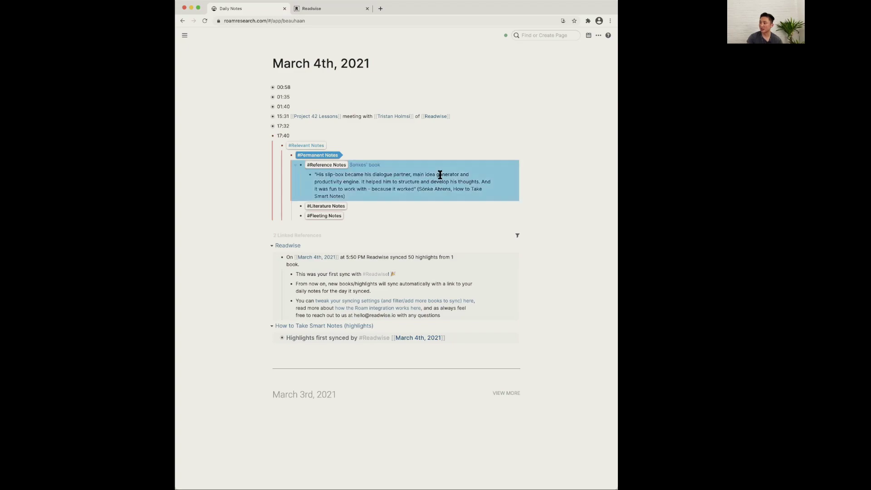
key(Escape)
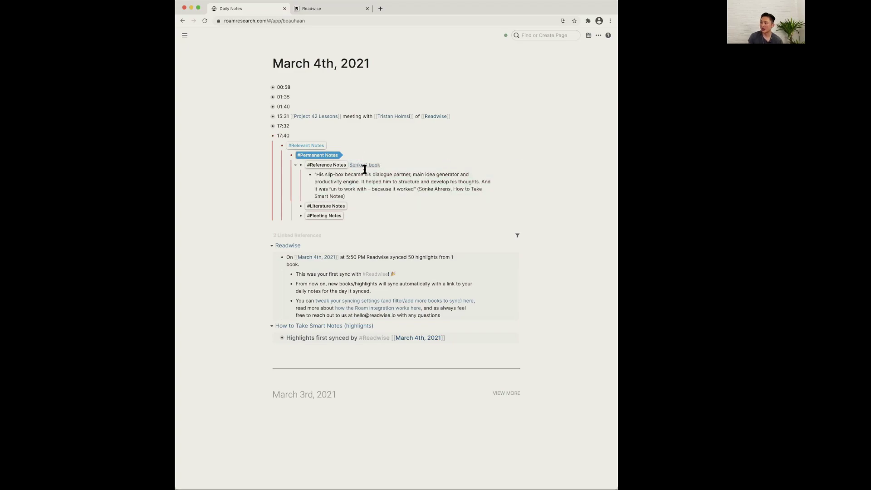
- Collapse the Reference Notes block, inspect the highlight behind the "Sonkes' book" link in the sidebar, and close it
click(297, 166)
mouse_move(374, 169)
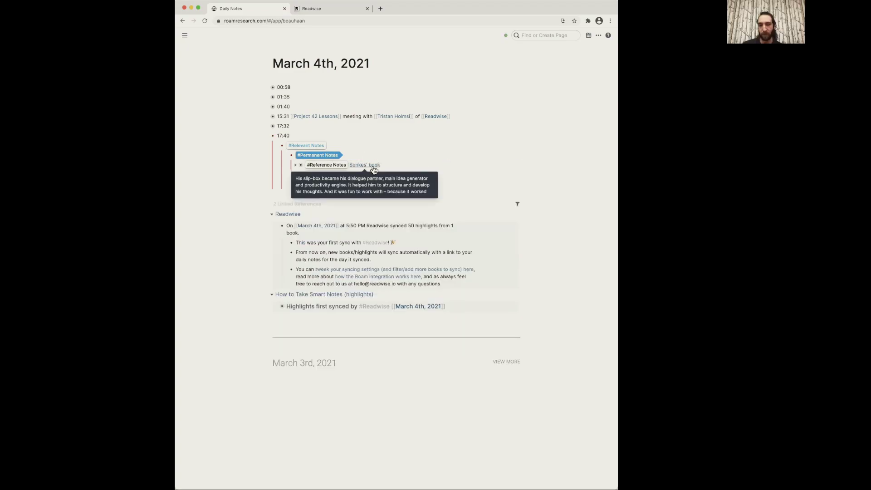
shift+click(373, 166)
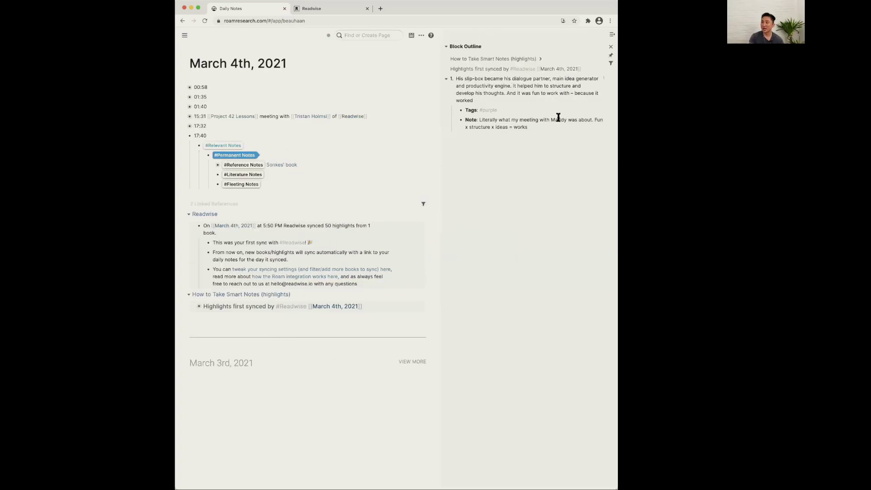
drag(545, 129, 445, 59)
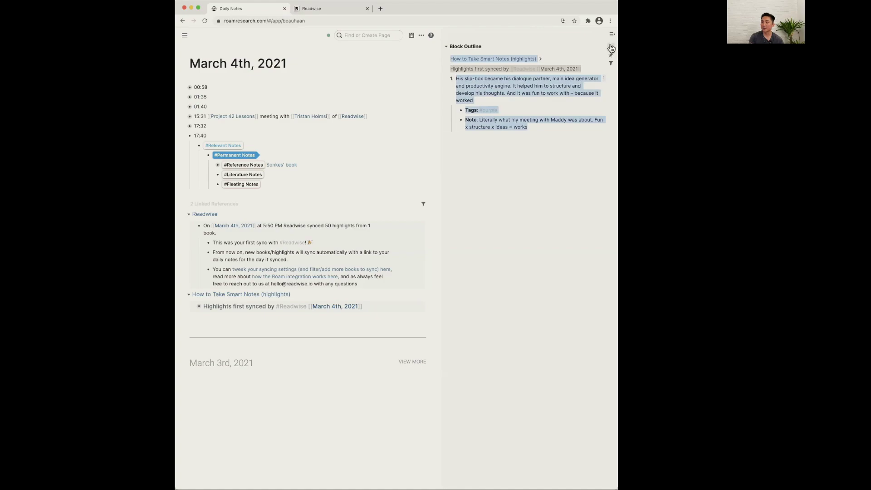
click(536, 80)
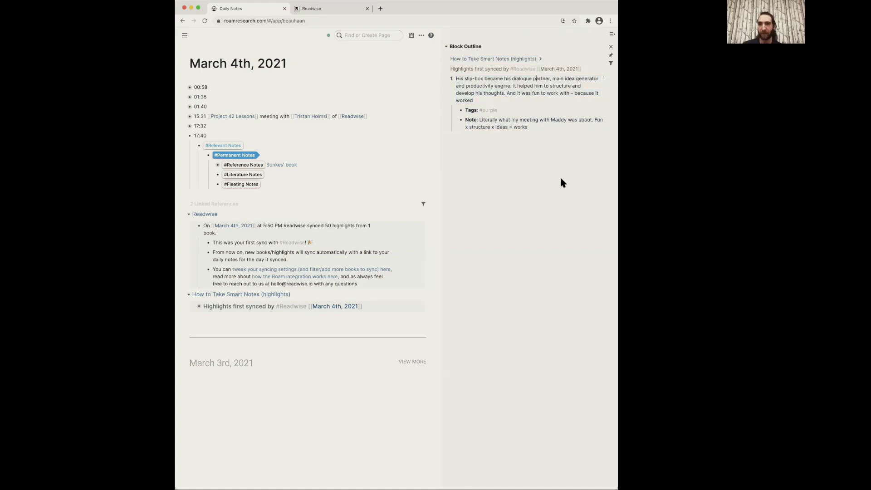
click(610, 49)
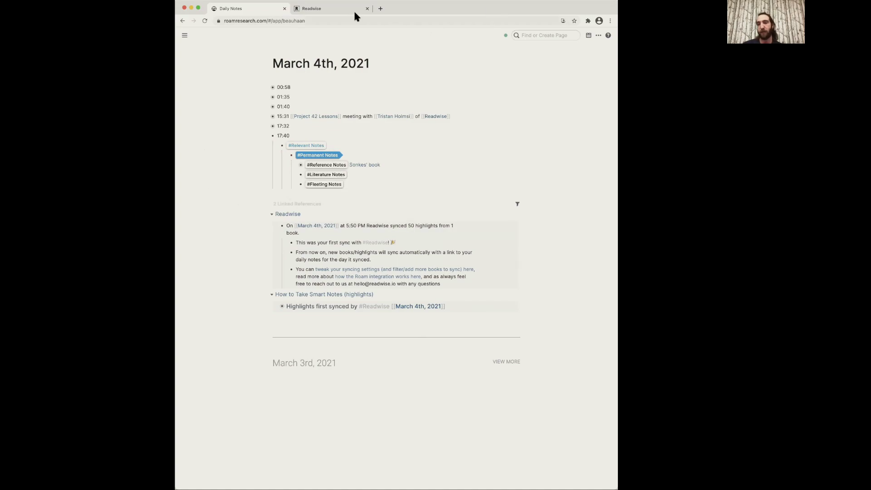
- Return to the How to Take Smart Notes (highlights) page and look through the numbered highlights with their tags and notes
click(339, 7)
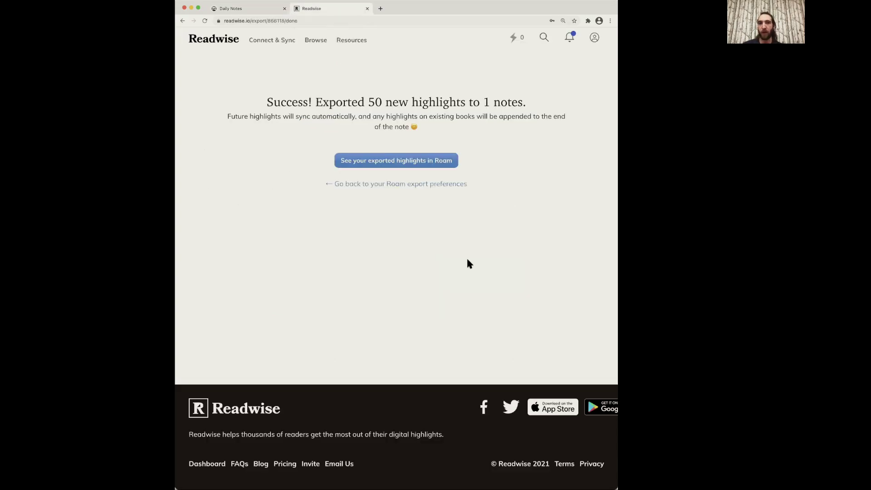
click(270, 11)
click(182, 21)
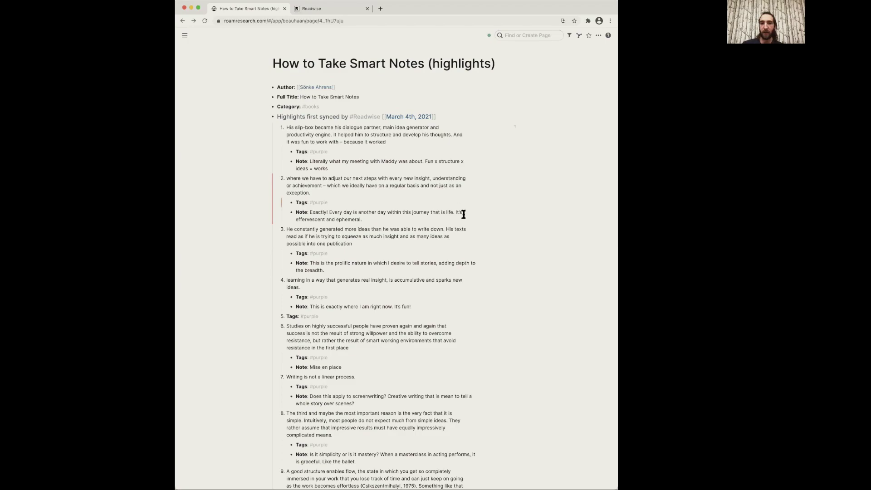
scroll(464, 214, down, 3)
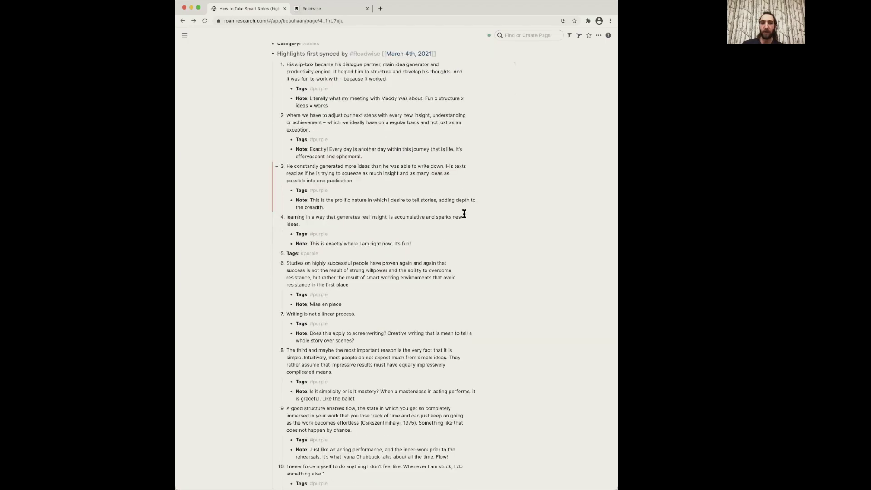
scroll(464, 214, down, 4)
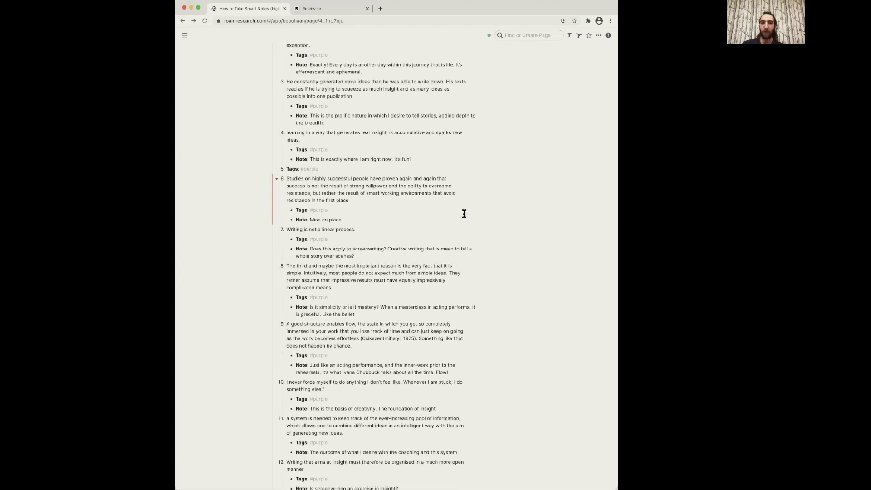
scroll(464, 214, down, 3)
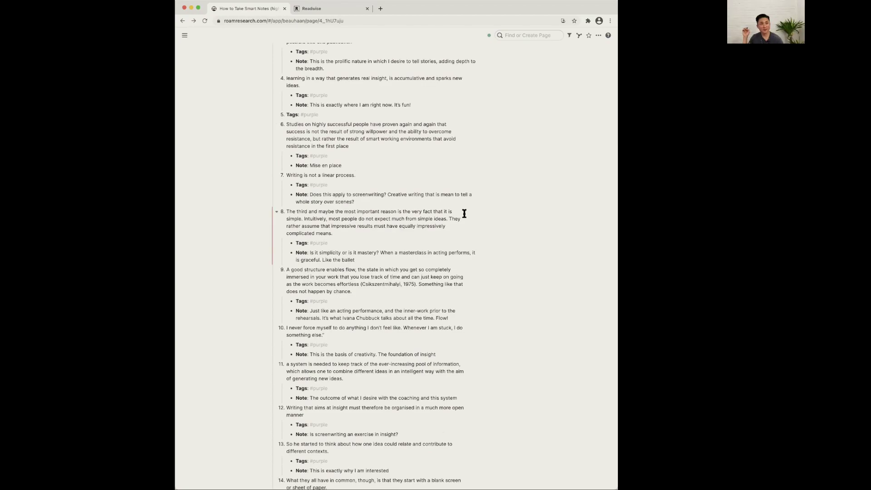
scroll(464, 214, up, 6)
scroll(464, 214, up, 4)
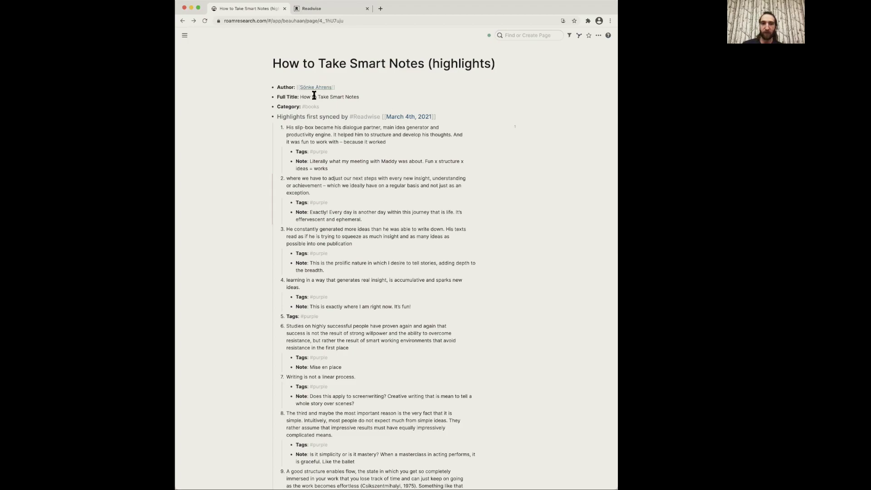
- Point out the author, full title and category metadata, and view the inline references to the first highlight before hiding them
drag(298, 100, 265, 89)
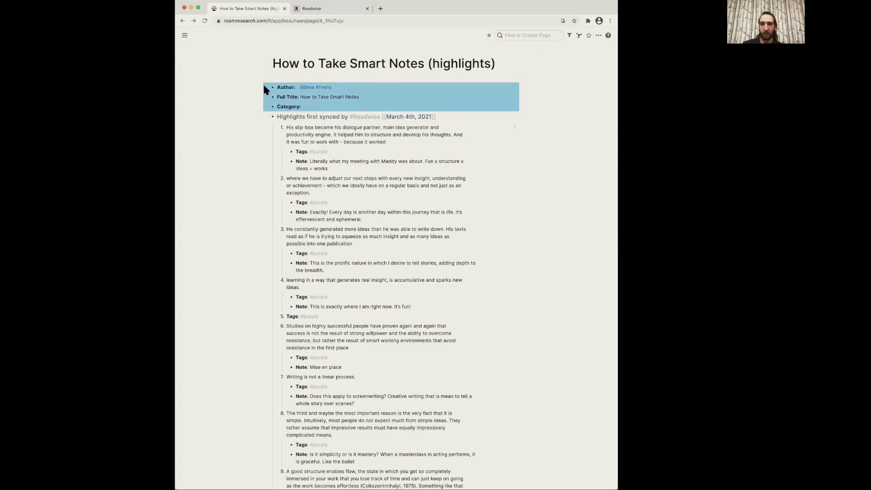
click(533, 141)
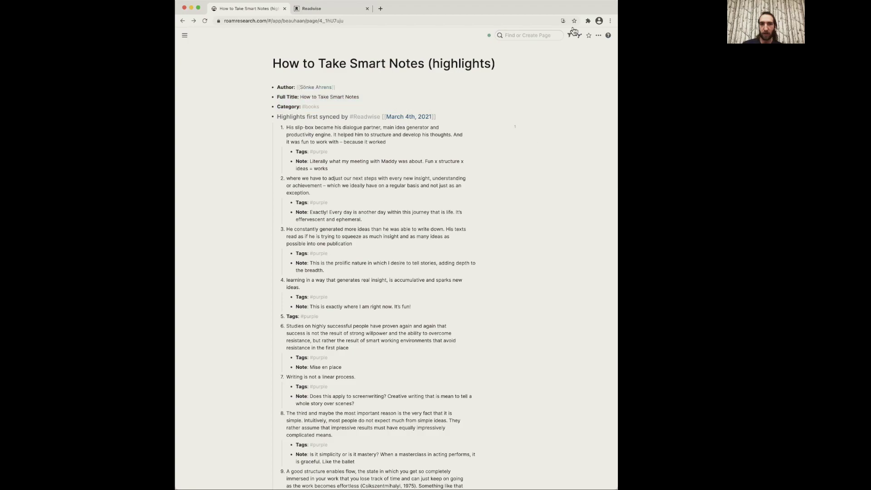
click(517, 129)
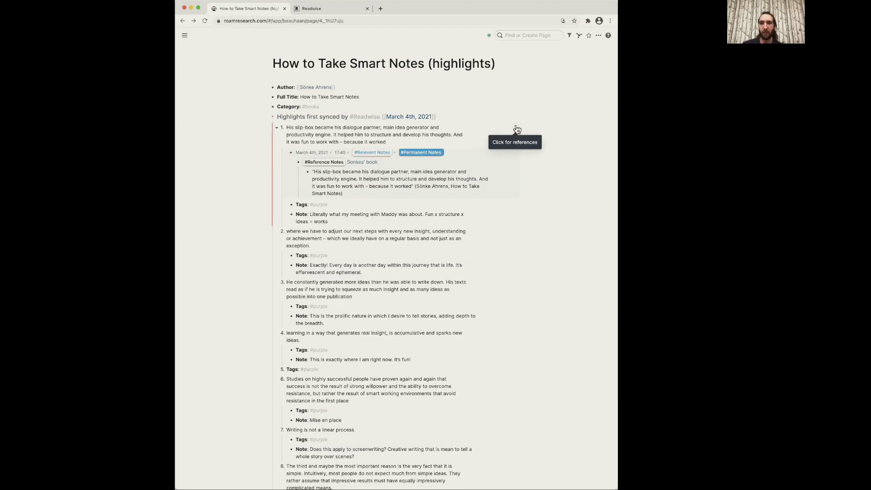
click(517, 129)
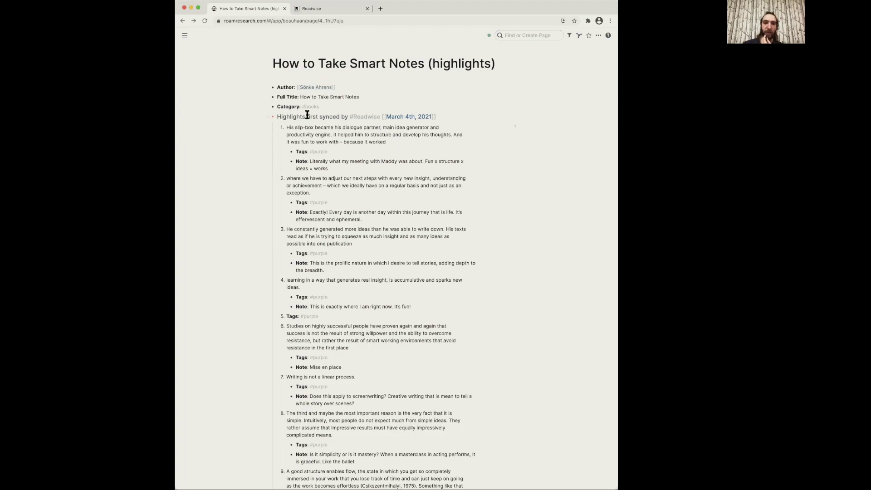
- Check the linked references on the book author's page and return to the highlights page through them
click(313, 87)
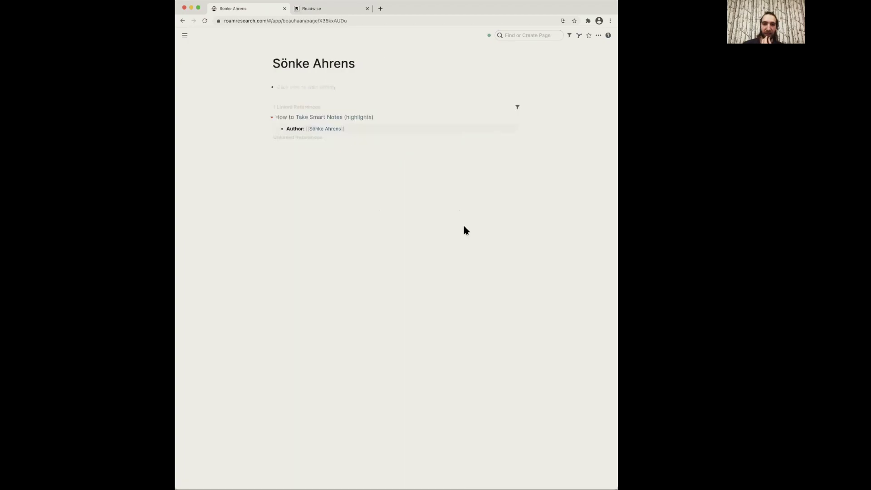
click(313, 118)
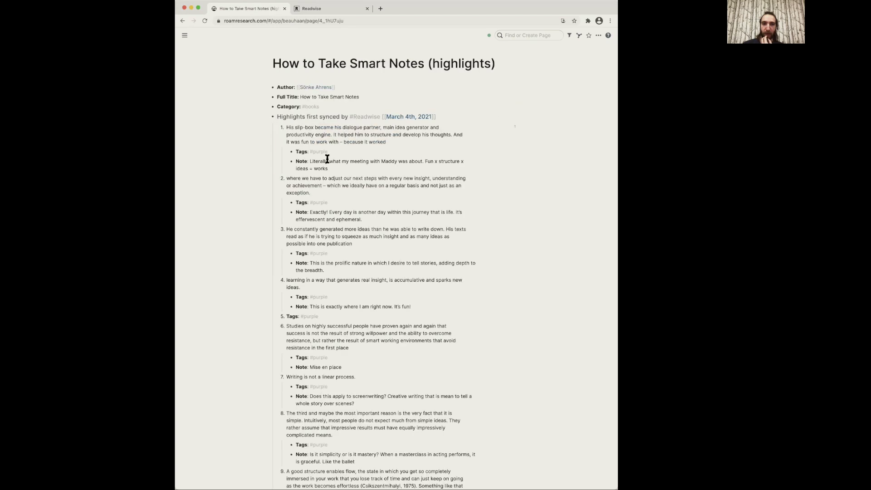
scroll(454, 207, down, 1)
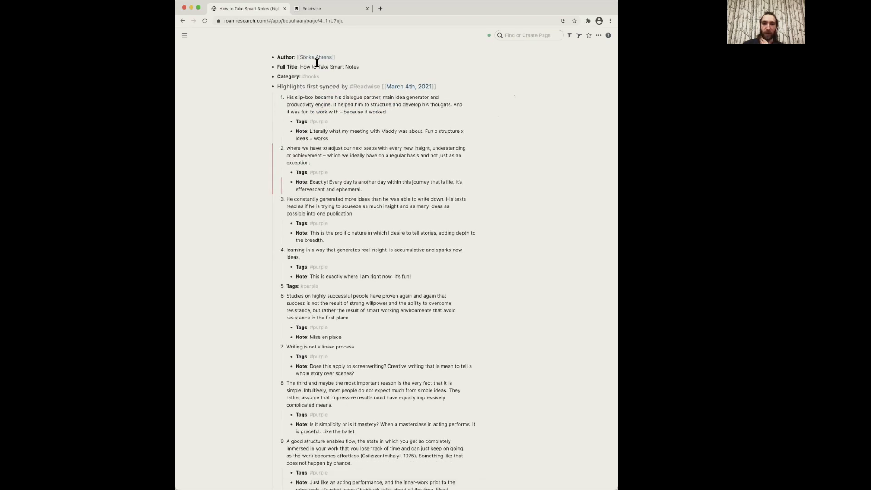
scroll(354, 108, up, 1)
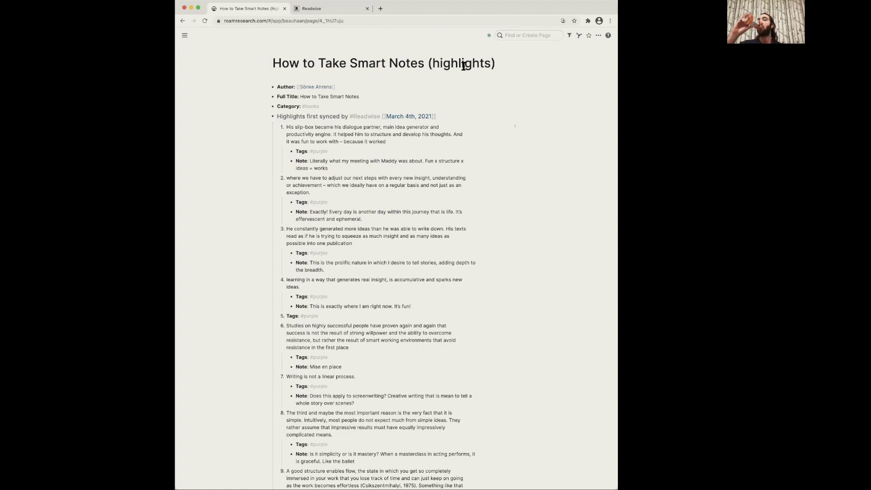
- Select the entire page title "How to Take Smart Notes (highlights)"
click(493, 62)
key(super+a)
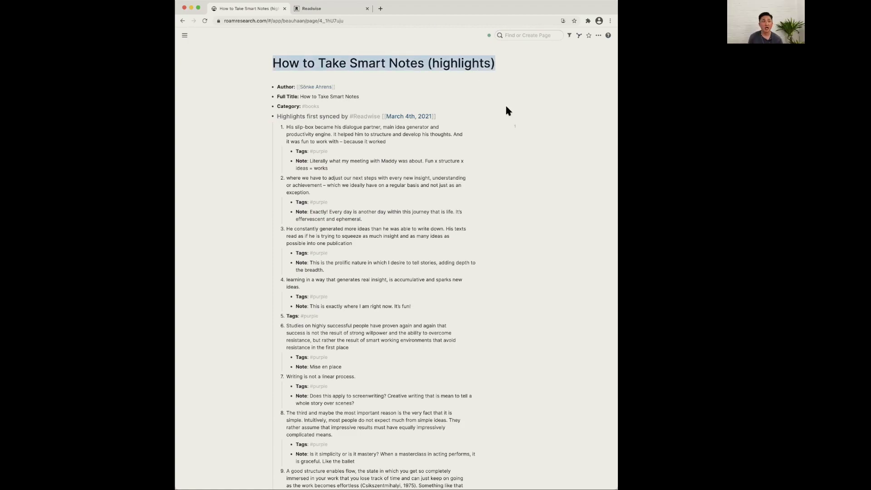